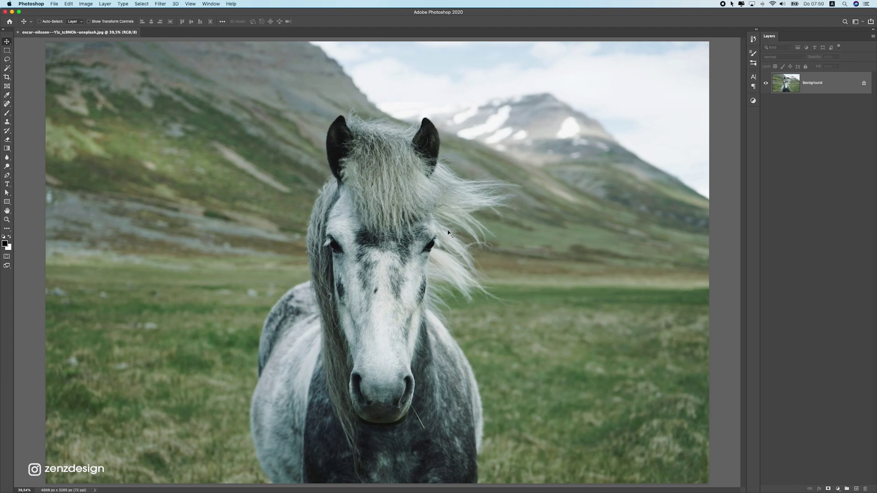
Select the horse with the automatic Subject selection and add a layer mask that hides the landscape.
scroll(218, 253, "down", 3)
scroll(218, 252, "up", 4)
left_click_drag(388, 244, 363, 229)
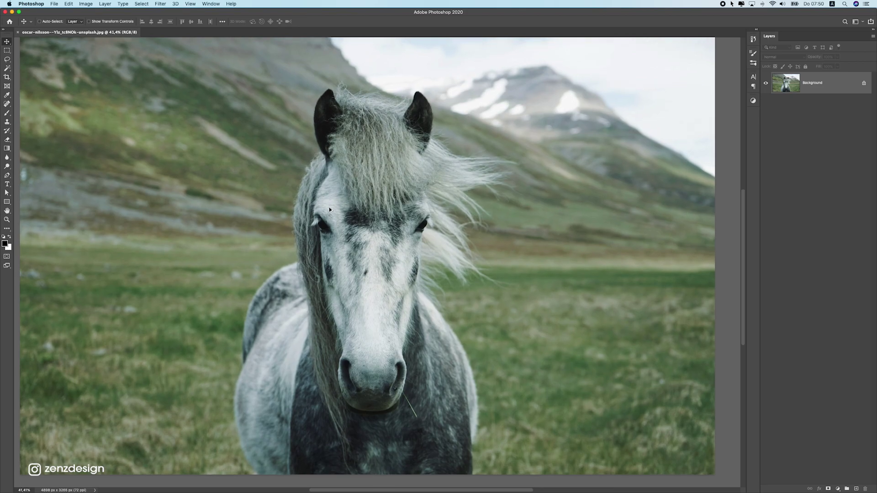
left_click(140, 4)
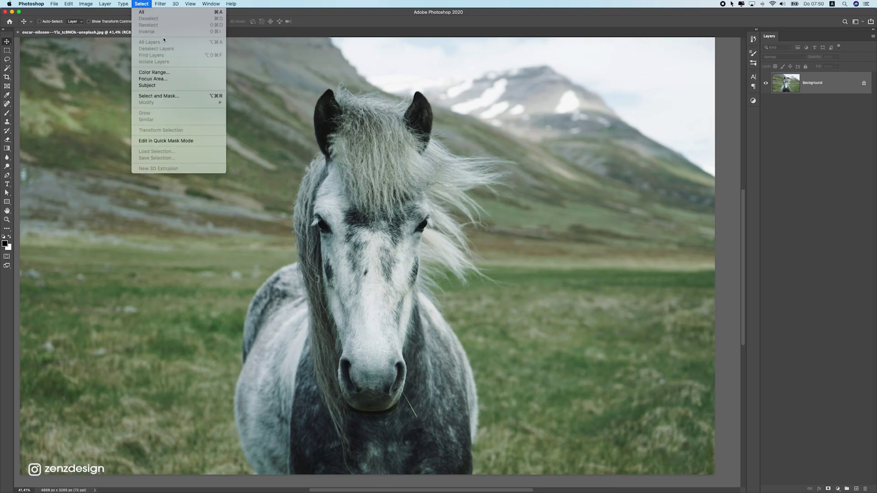
left_click(168, 86)
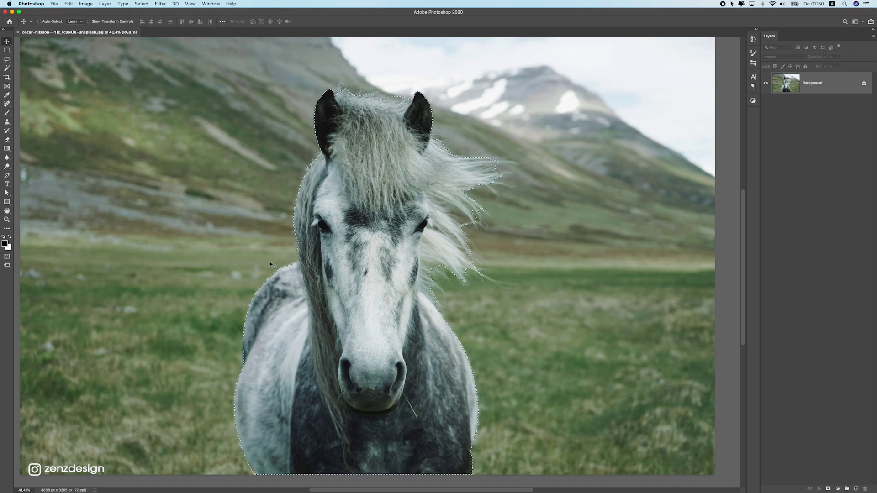
scroll(274, 264, "down", 2)
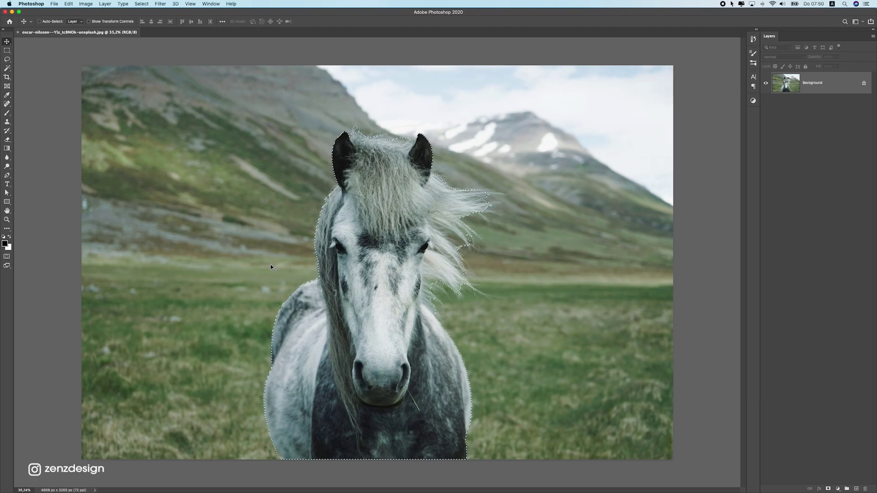
scroll(263, 267, "up", 2)
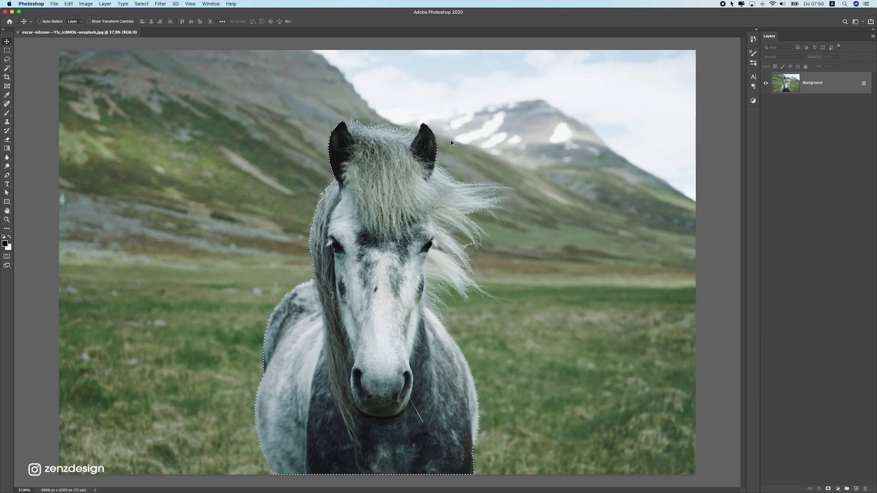
left_click(829, 488)
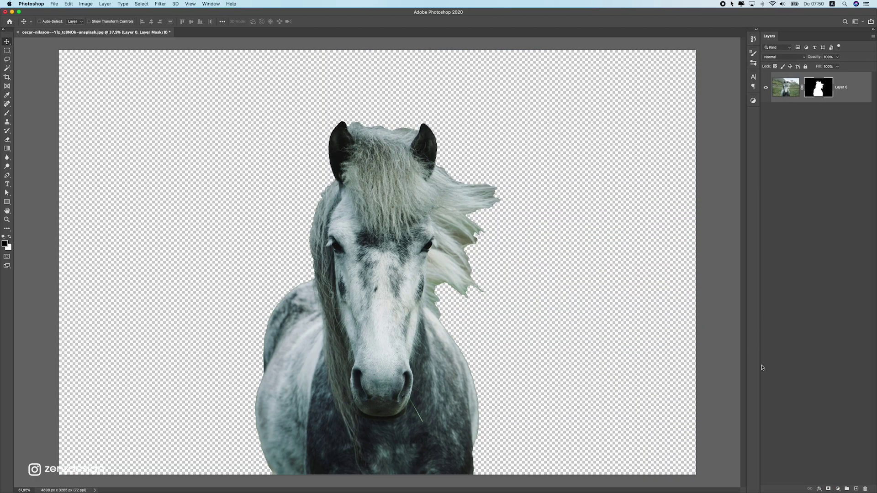
Add a grey Solid Color fill layer and place it beneath the masked horse layer.
left_click(838, 488)
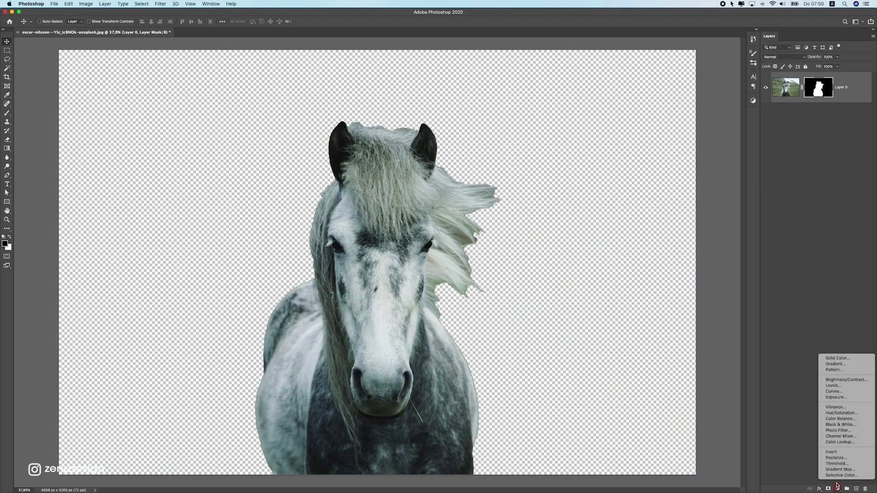
left_click(829, 359)
mouse_move(632, 241)
left_mouse_down()
mouse_move(532, 196)
mouse_move(532, 205)
left_mouse_up()
left_click(718, 173)
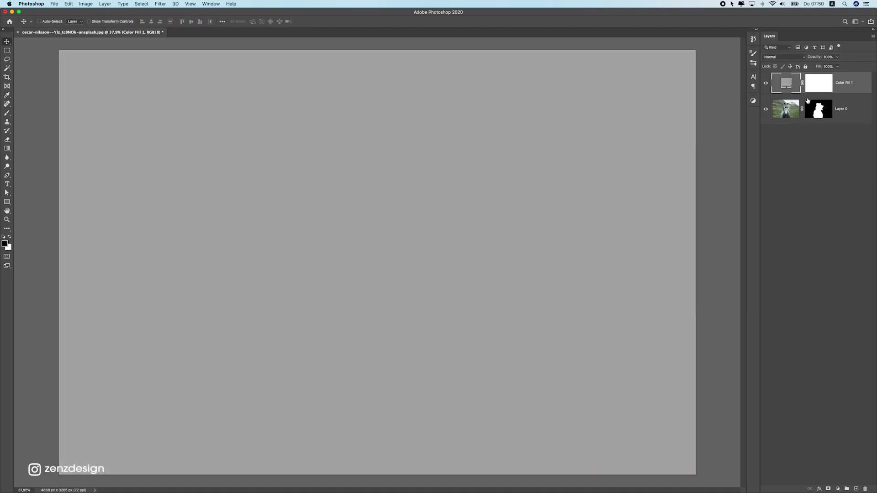
left_click_drag(860, 85, 864, 130)
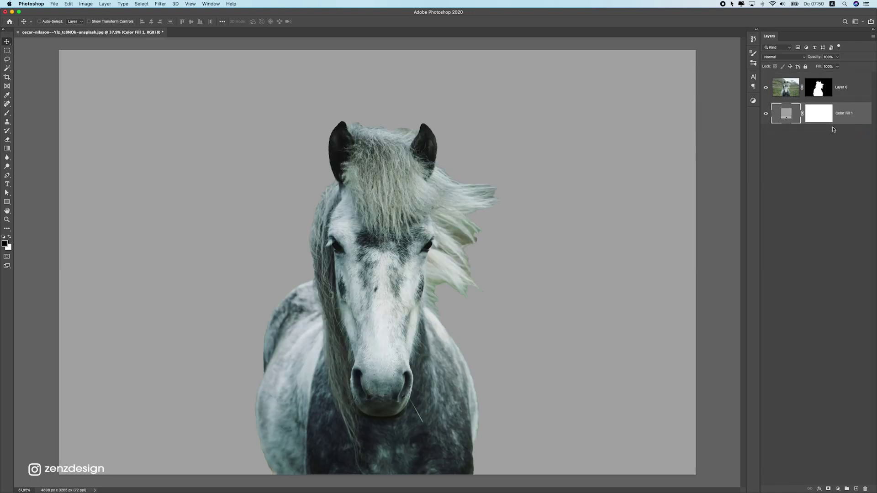
Refine the horse's layer mask in Select and Mask, brushing the windblown mane edges with the Refine Edge Brush.
left_click(844, 90)
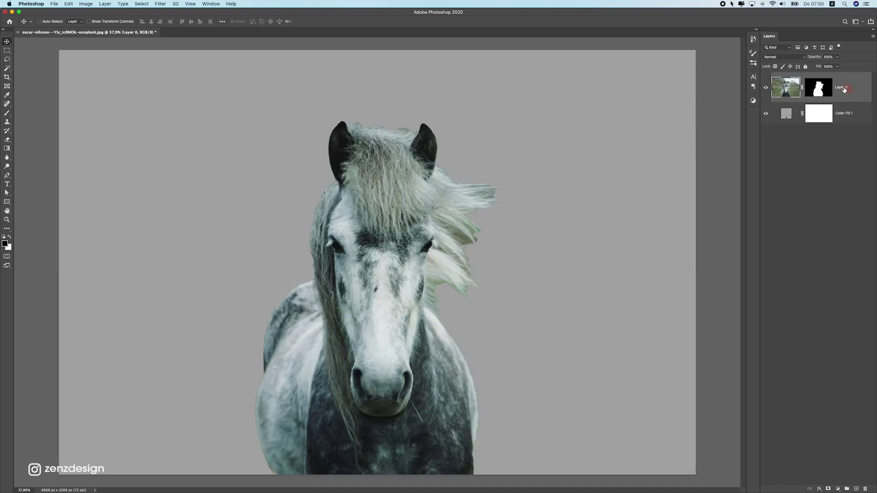
left_click(818, 91)
right_click(818, 91)
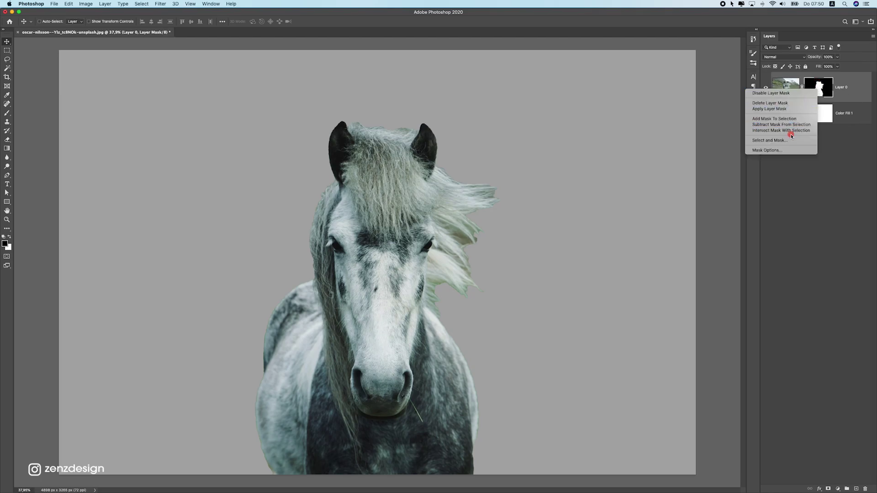
left_click(769, 140)
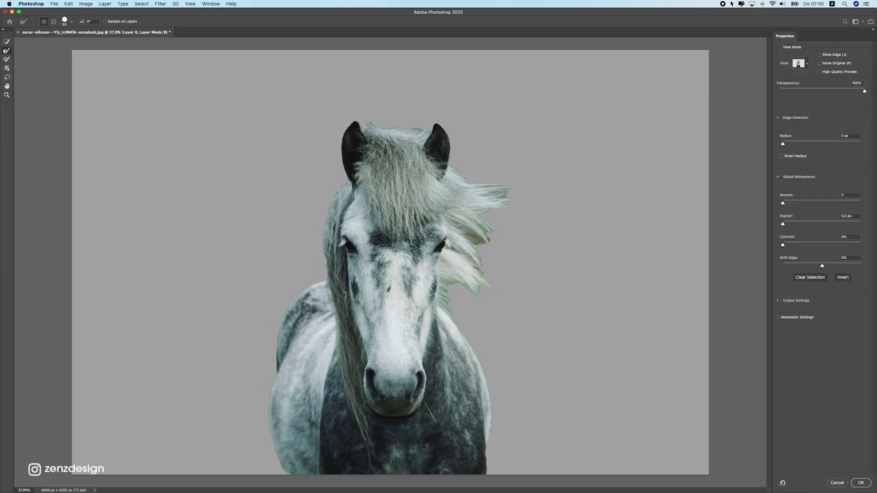
left_click(7, 51)
mouse_move(490, 257)
left_mouse_down()
mouse_move(479, 222)
mouse_move(511, 225)
mouse_move(522, 195)
left_mouse_up()
key("bracketleft")
key("bracketleft")
key("bracketleft")
key("bracketleft")
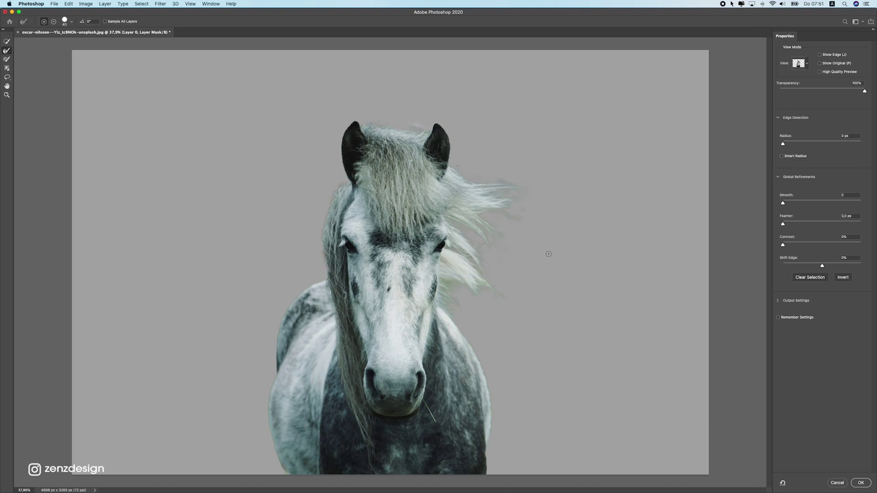
left_click(861, 483)
Clone clean hair over the discoloured outer edge of the mane beside the horse's forehead with the Clone Stamp.
left_click(775, 88)
scroll(266, 213, "up", 5)
left_click(7, 124)
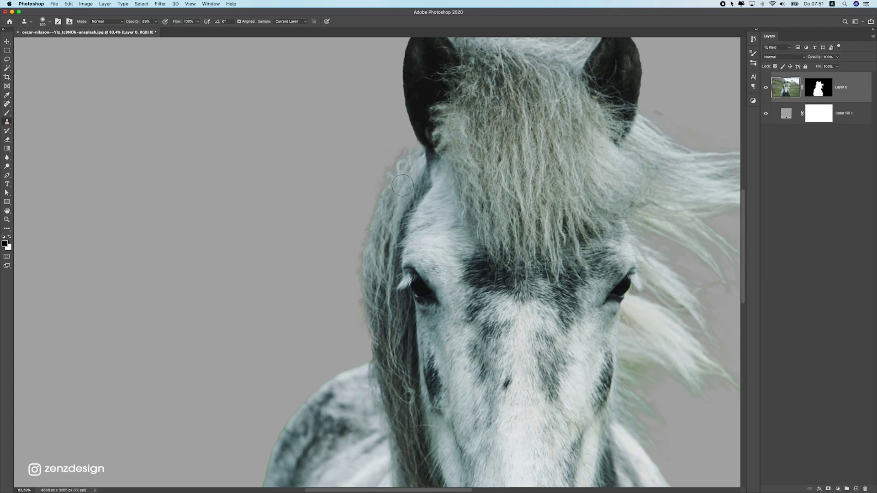
left_click_drag(380, 182, 359, 246)
left_click(394, 201, "alt")
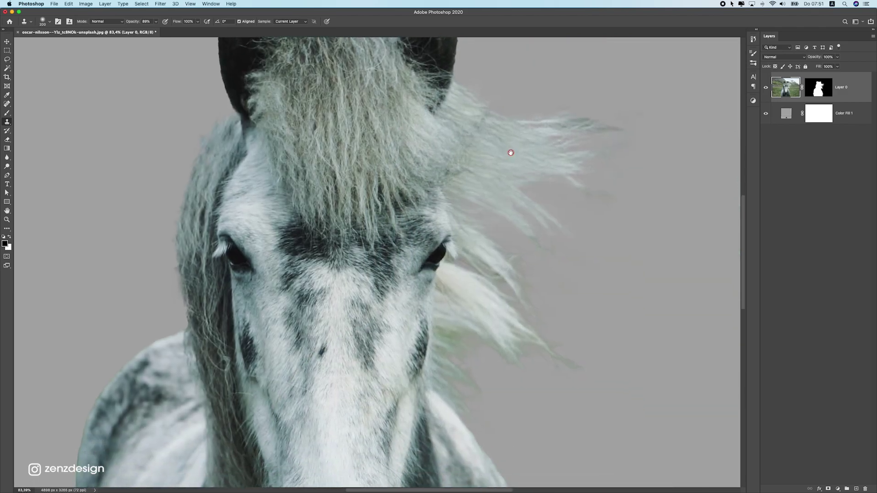
Clone clean hair over the green-tinted lower strands of the windblown mane, undoing the unwanted strokes.
left_click(482, 296, "alt")
mouse_move(526, 336)
left_mouse_down()
mouse_move(622, 391)
mouse_move(559, 373)
left_mouse_up()
left_click(487, 334, "alt")
mouse_move(509, 290)
left_mouse_down()
mouse_move(570, 321)
mouse_move(484, 315)
left_mouse_up()
key("super+z")
key("super+z")
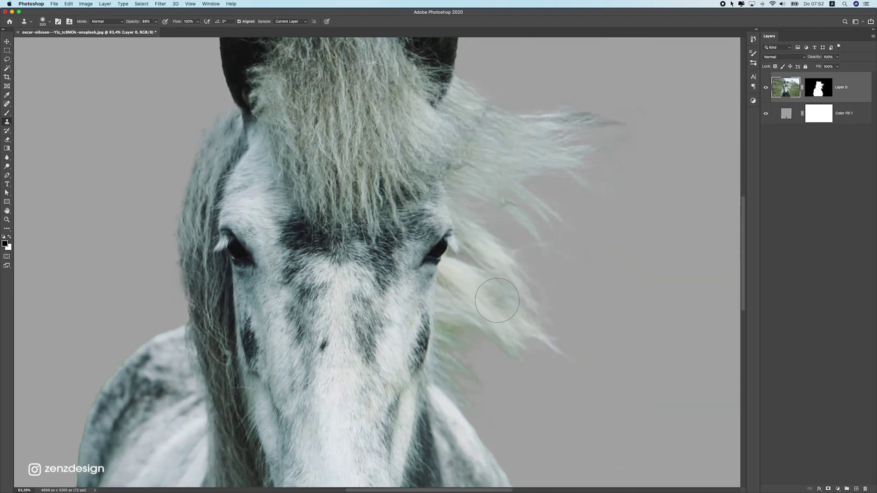
mouse_move(480, 294)
left_mouse_down()
mouse_move(539, 388)
mouse_move(472, 300)
mouse_move(485, 297)
mouse_move(466, 380)
mouse_move(513, 411)
left_mouse_up()
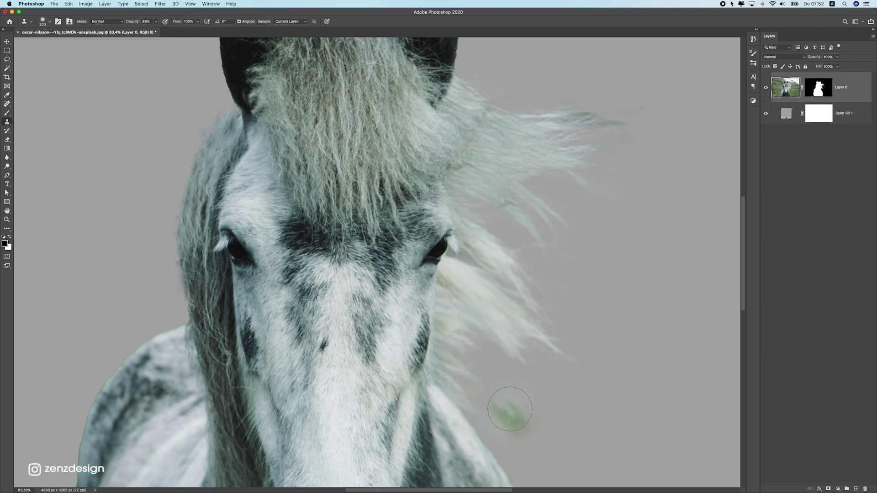
scroll(515, 323, "down", 5)
Clone clean hair over the upper windblown mane strands out to their tips, undoing the misplaced stroke.
scroll(462, 212, "up", 5)
left_click(456, 196, "alt")
left_click_drag(507, 178, 575, 171)
left_click(455, 184, "alt")
left_click_drag(507, 160, 528, 139)
key("super+z")
left_click(503, 186, "alt")
left_click_drag(594, 179, 620, 175)
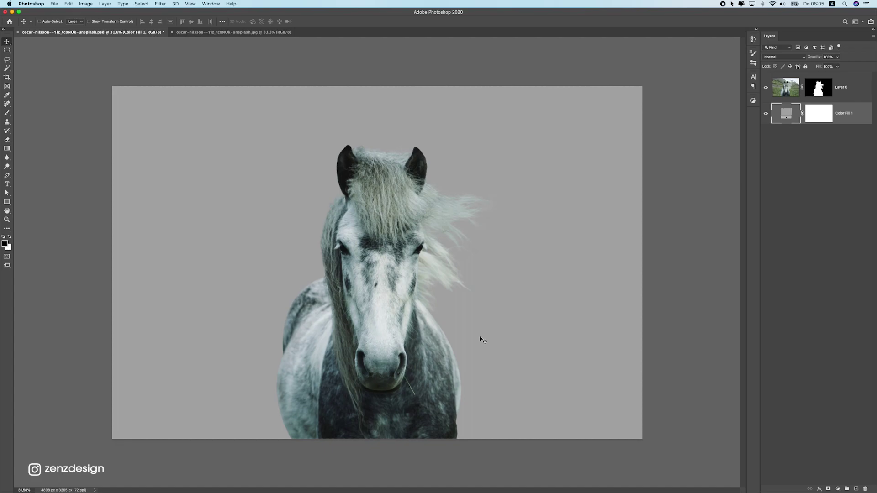
Copy the entire original JPG photo and paste it into the PSD between the horse layer and the grey fill.
left_click(217, 34)
key("super+a")
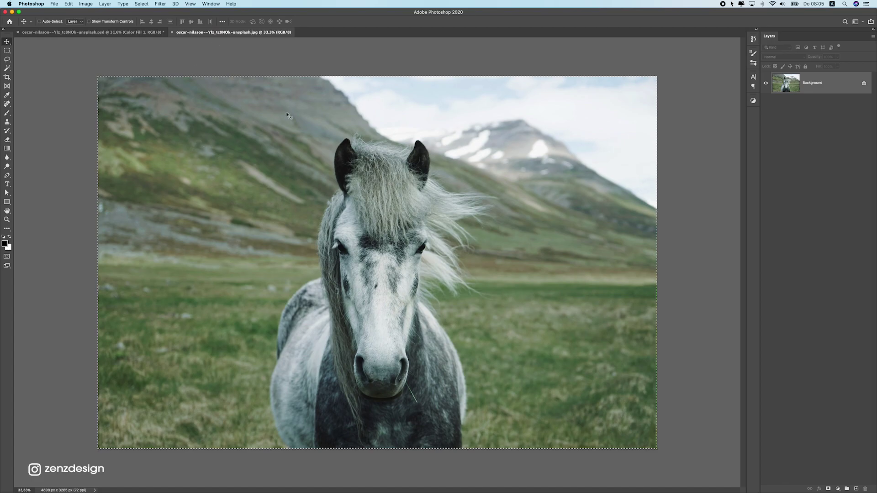
left_click(146, 31)
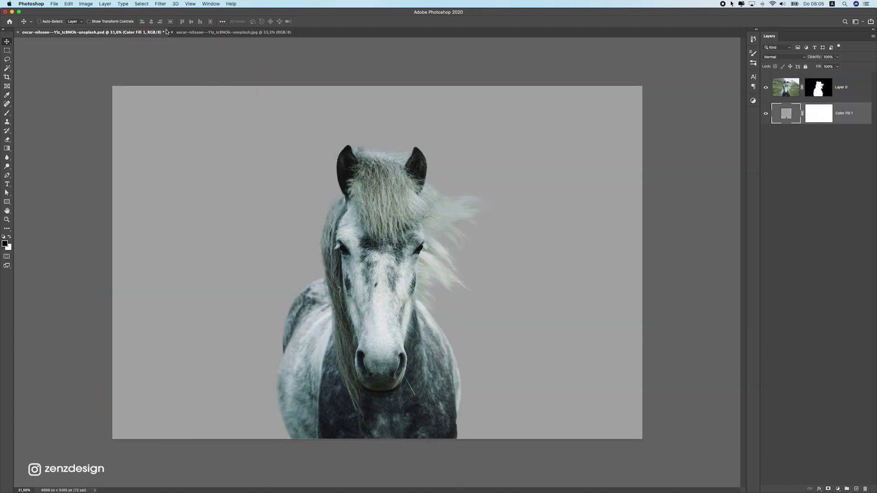
key("super+v")
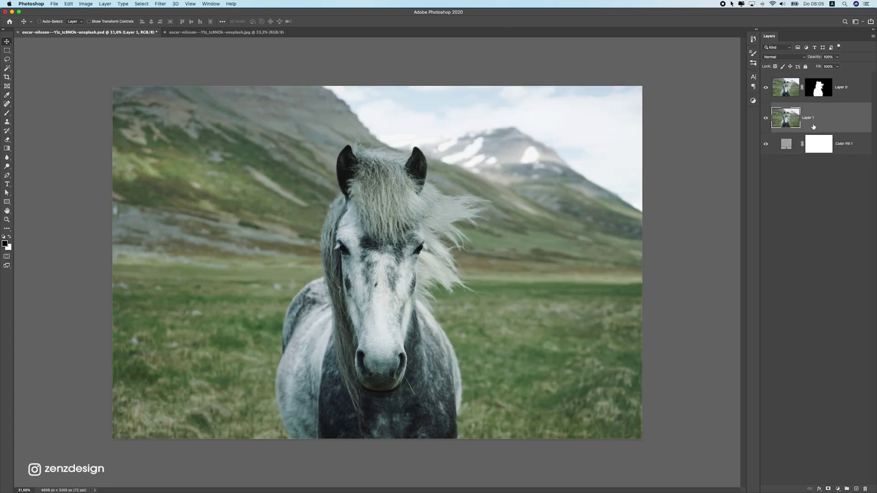
Soften the pasted photo layer with the Camera Raw Filter, using Texture -100 and Clarity -40.
left_click(157, 4)
left_click(174, 47)
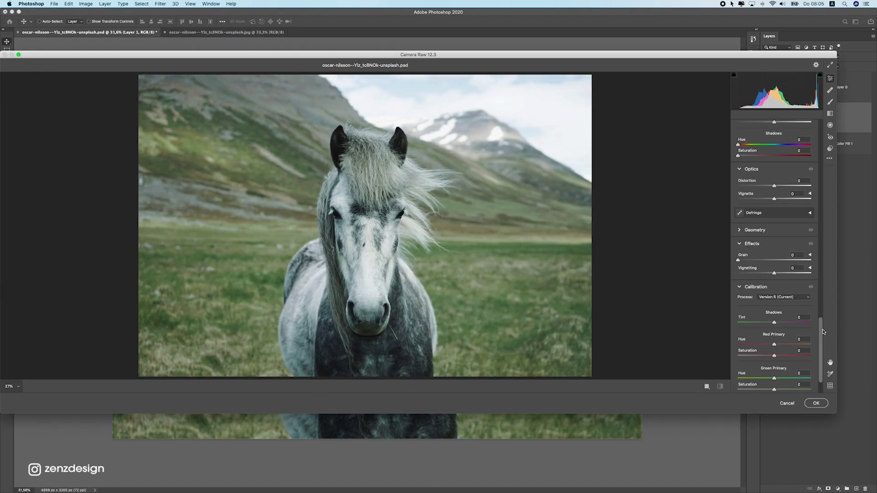
left_click_drag(821, 331, 789, 128)
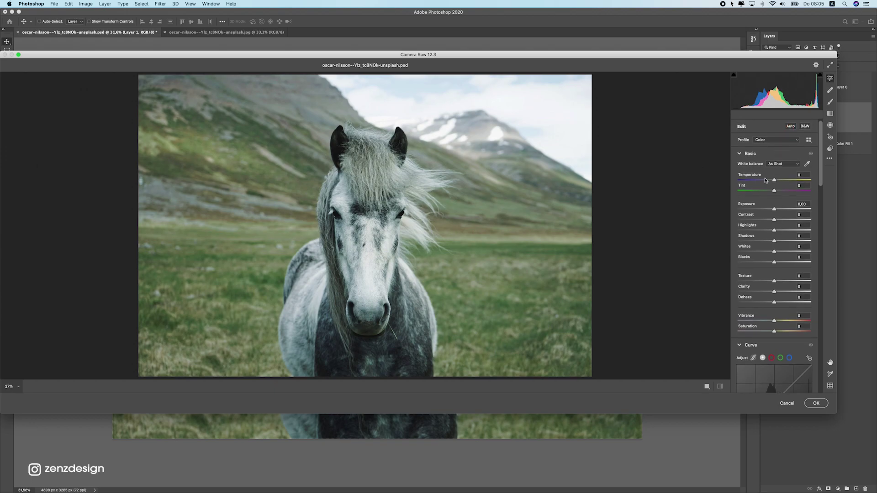
left_click(773, 280)
left_click_drag(774, 280, 691, 285)
left_click_drag(773, 294, 756, 296)
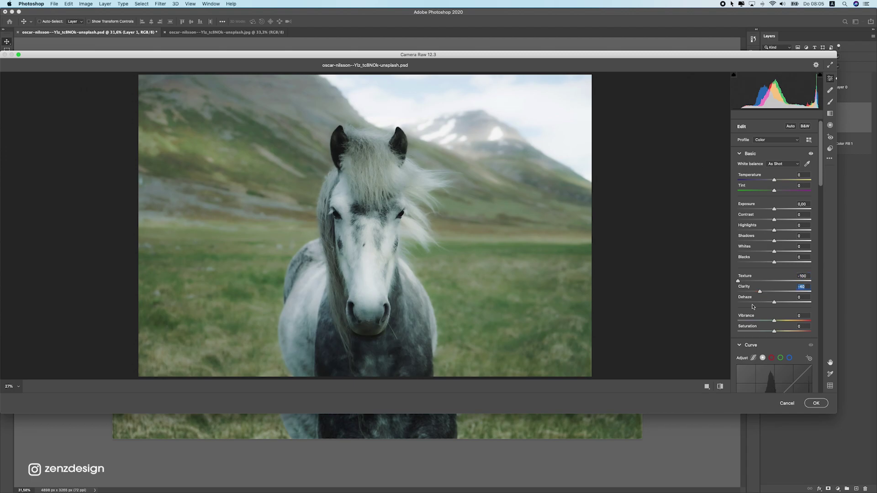
key("Return")
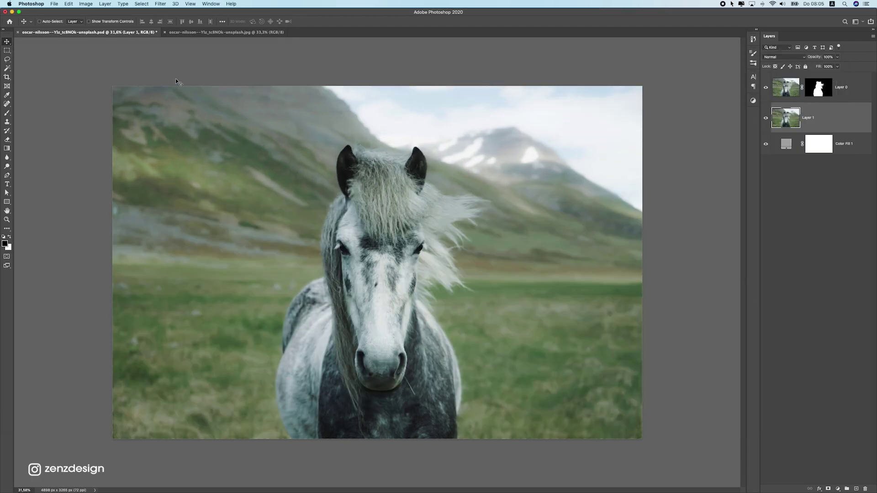
Apply a Lens Blur to the pasted photo layer, adjusting the blur radius.
left_click(160, 4)
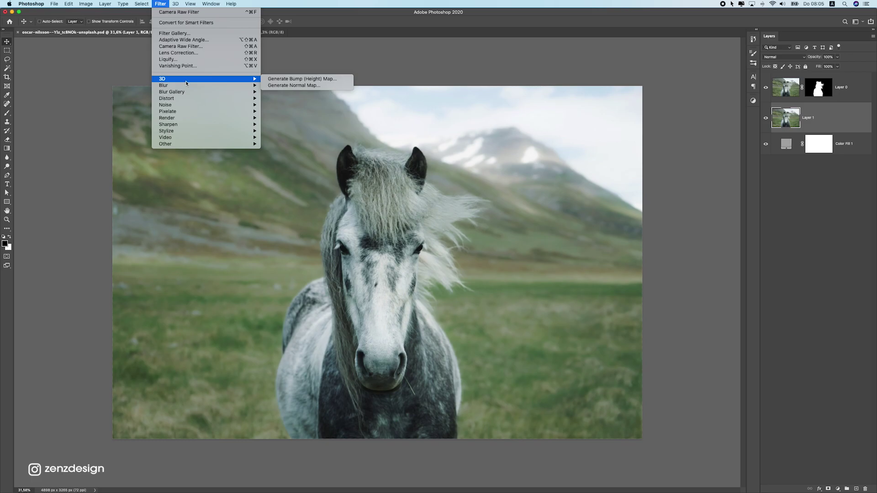
mouse_move(186, 85)
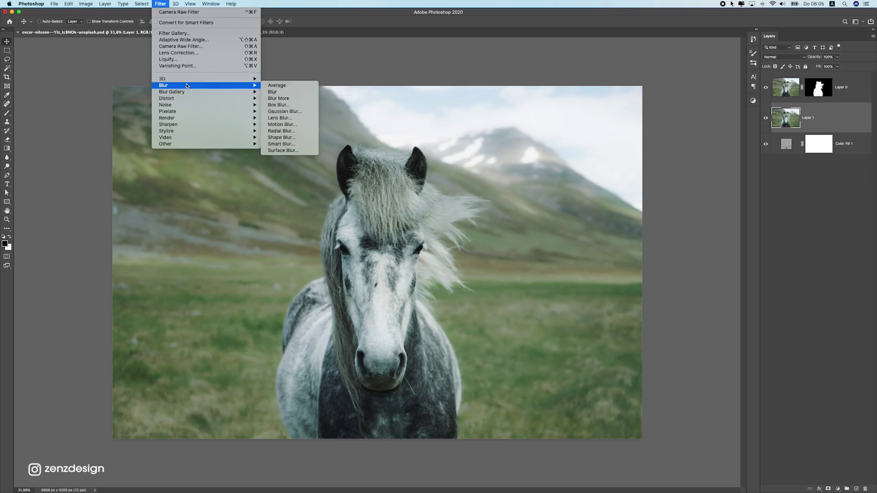
left_click(288, 119)
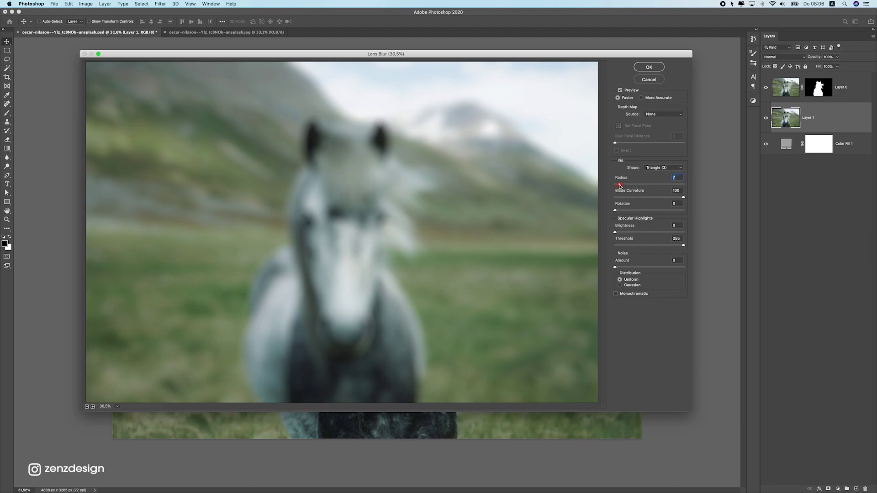
left_click_drag(619, 185, 702, 191)
left_click(648, 69)
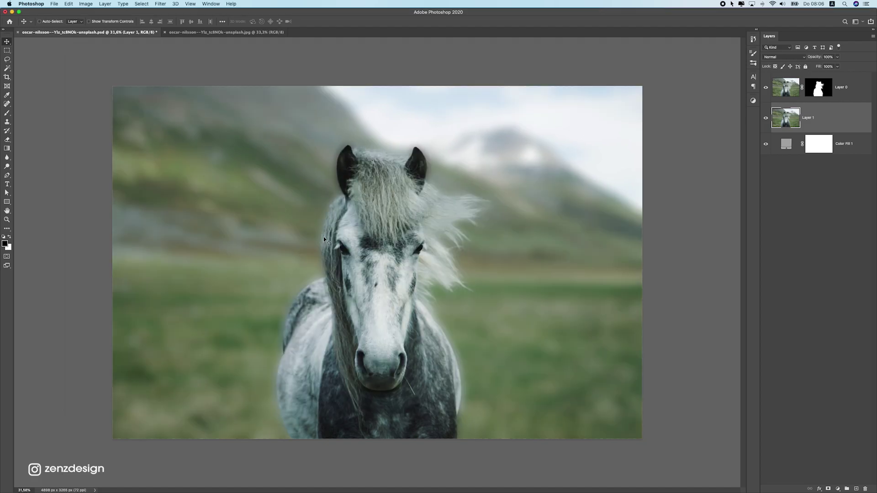
Scale the blurred background layer down to about 89% width and 90% height, with its lower edge on the canvas edge.
scroll(317, 285, "up", 10)
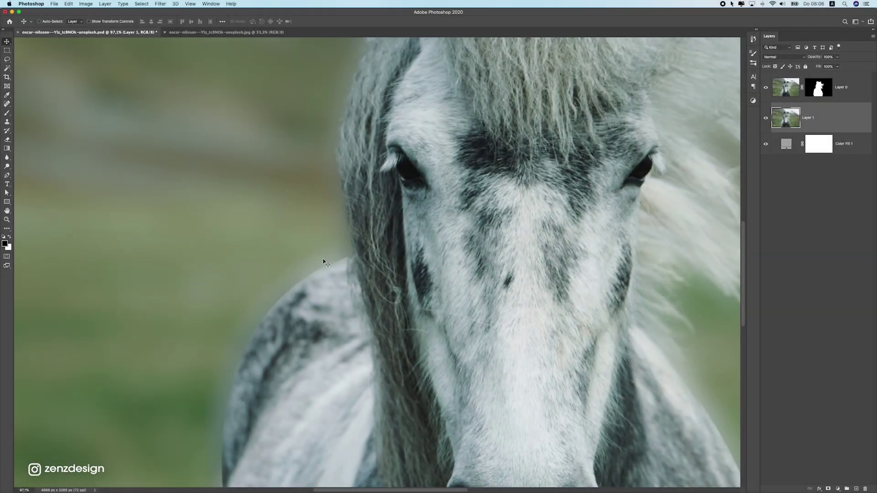
scroll(314, 305, "down", 5)
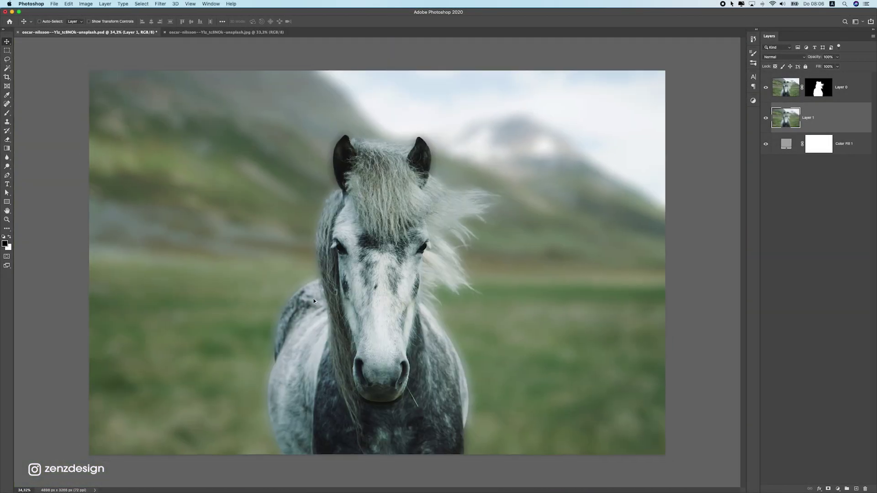
scroll(314, 300, "down", 1)
scroll(314, 299, "up", 2)
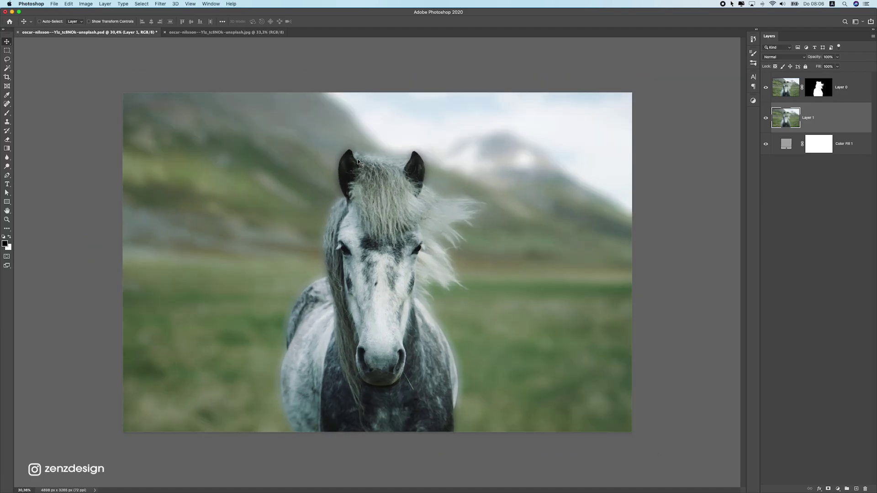
key("super+t")
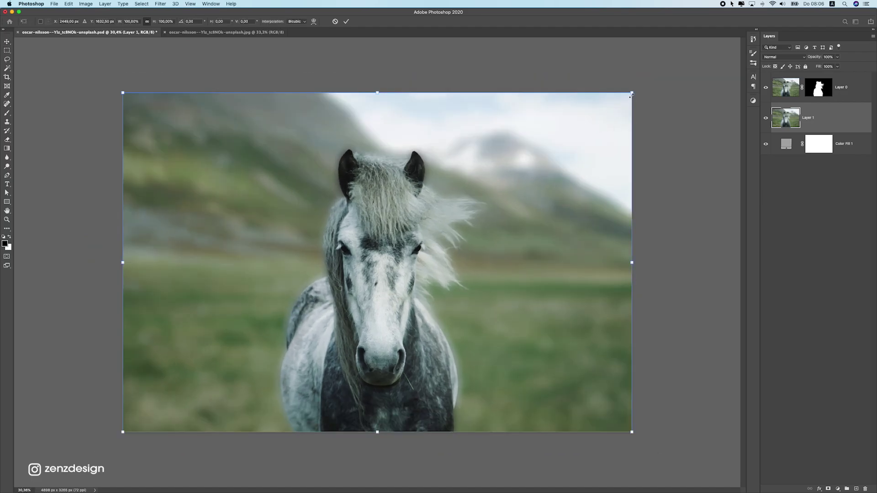
left_click_drag(633, 93, 608, 115)
left_click_drag(444, 250, 446, 270)
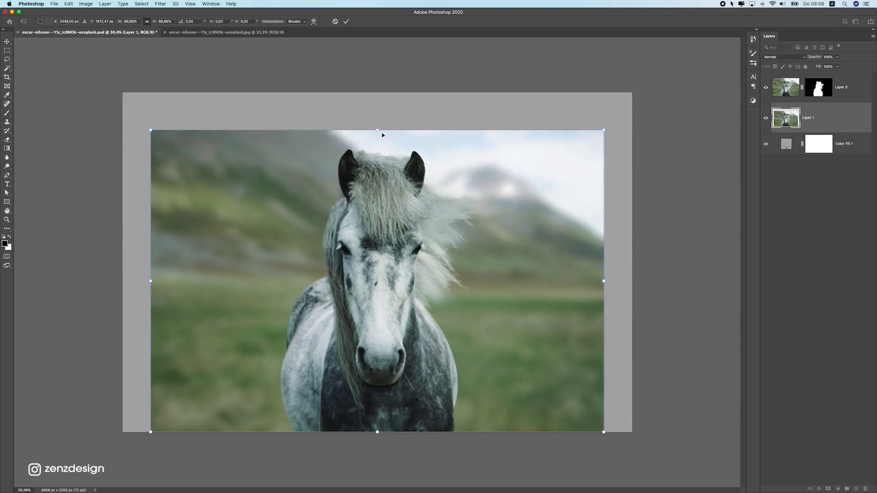
mouse_move(379, 131)
left_mouse_down()
mouse_move(386, 114)
mouse_move(377, 176)
mouse_move(379, 126)
left_mouse_up()
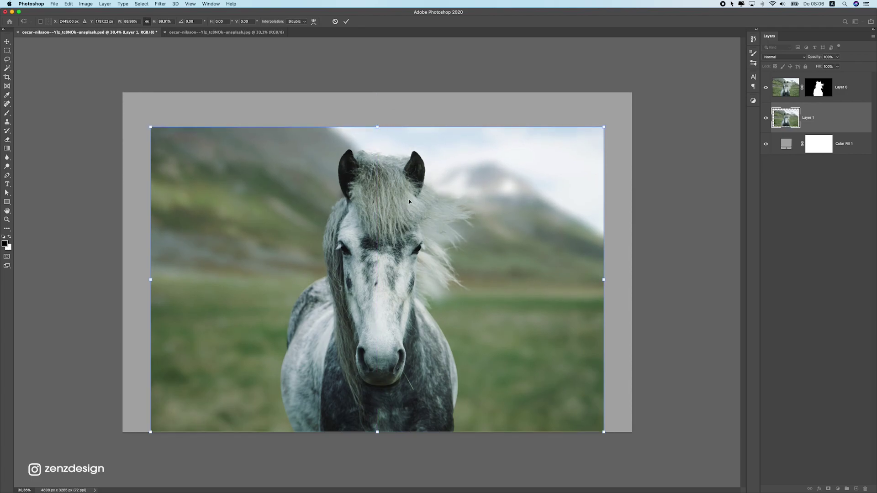
key("Return")
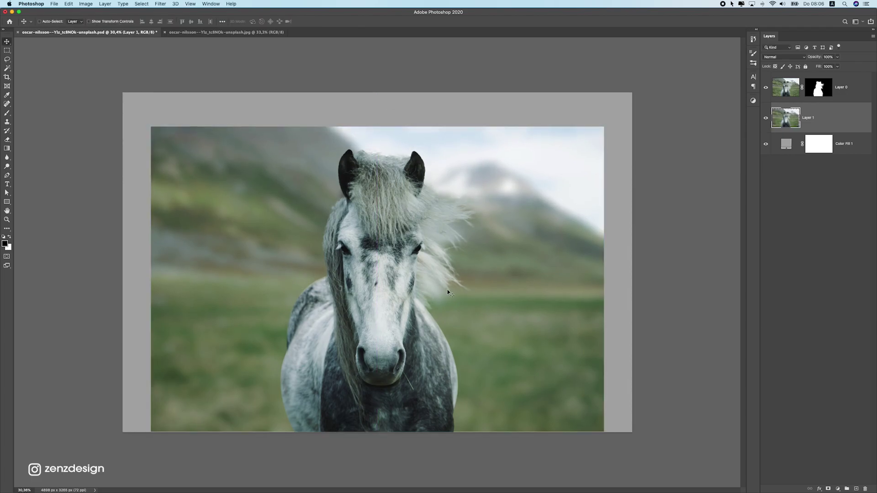
Try moving the blurred background layer sideways from behind the horse cutout, and undo the move.
scroll(448, 288, "up", 5)
left_click_drag(488, 300, 630, 337)
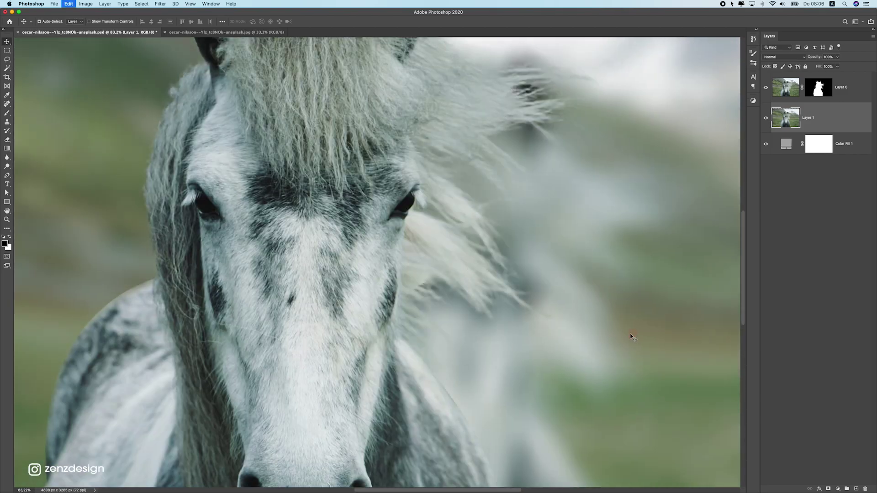
scroll(482, 312, "down", 3)
scroll(479, 314, "down", 1)
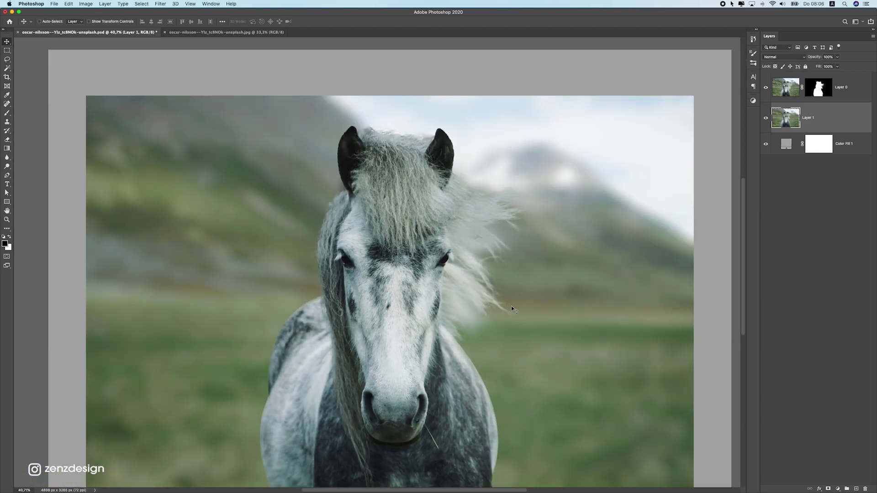
Clone blurred field over the horse's halo below the windblown mane on Layer 1, using a 400 px Clone Stamp.
left_click_drag(511, 306, 481, 243)
left_click(7, 123)
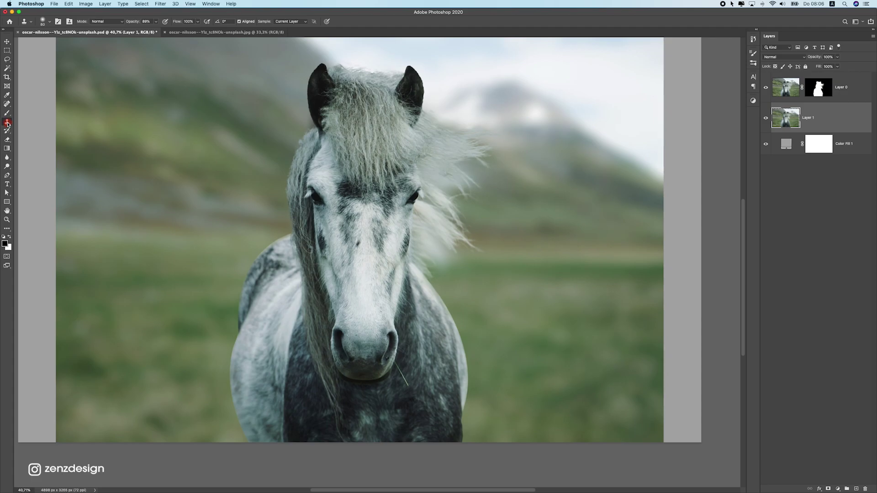
key("bracketright")
key("bracketright")
key("bracketright")
key("bracketright")
key("bracketright")
key("bracketright")
key("bracketright")
key("bracketright")
left_click(496, 244, "alt")
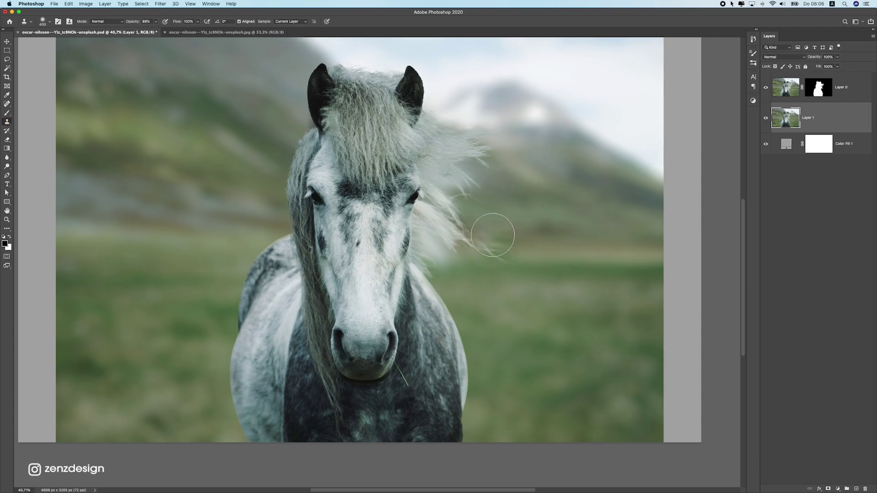
left_click(443, 249)
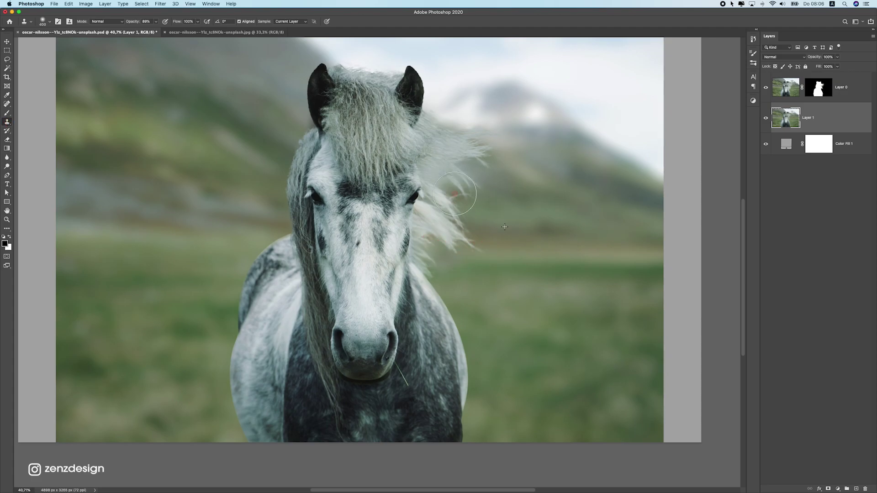
Clone nearby blurred hillside and sky over the remaining halo around the upper mane strands on Layer 1.
left_click(468, 179, "alt")
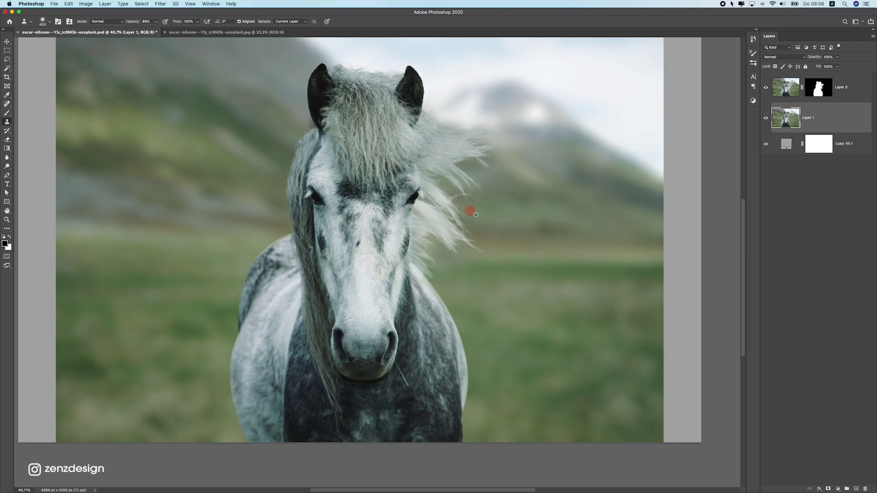
left_click(453, 207)
left_click(470, 119)
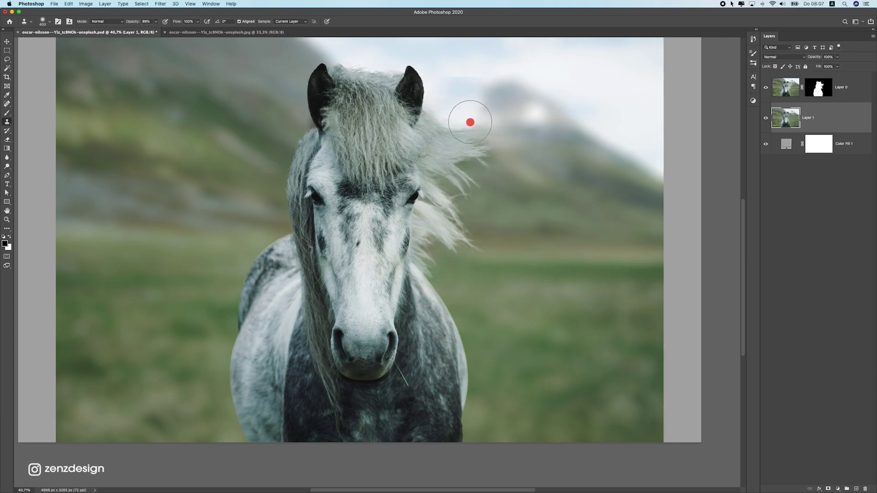
Clone clean background over the blurred horse's halo beside the back and long mane on Layer 1.
scroll(469, 119, "down", 3)
scroll(377, 259, "up", 2)
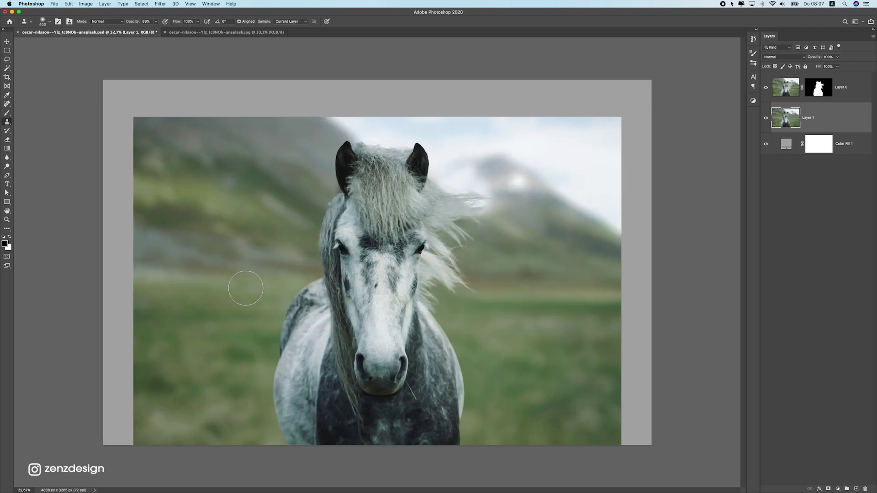
left_click(335, 192)
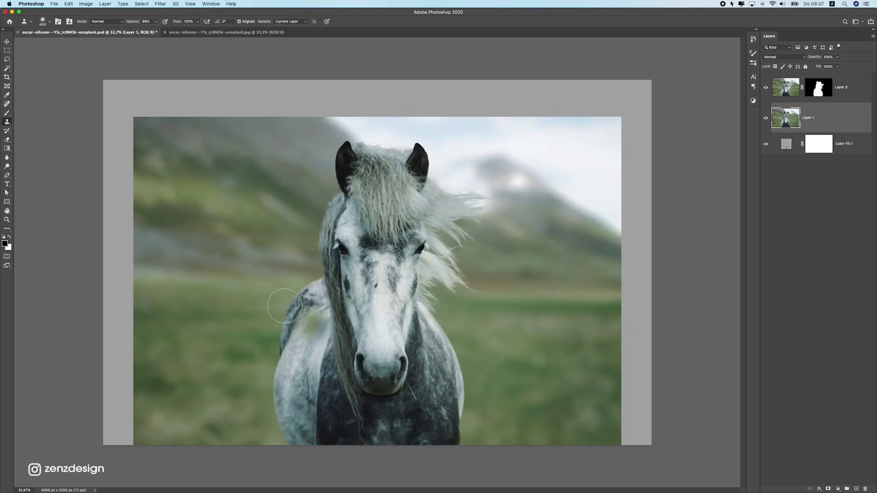
scroll(319, 289, "up", 2)
scroll(306, 295, "up", 4)
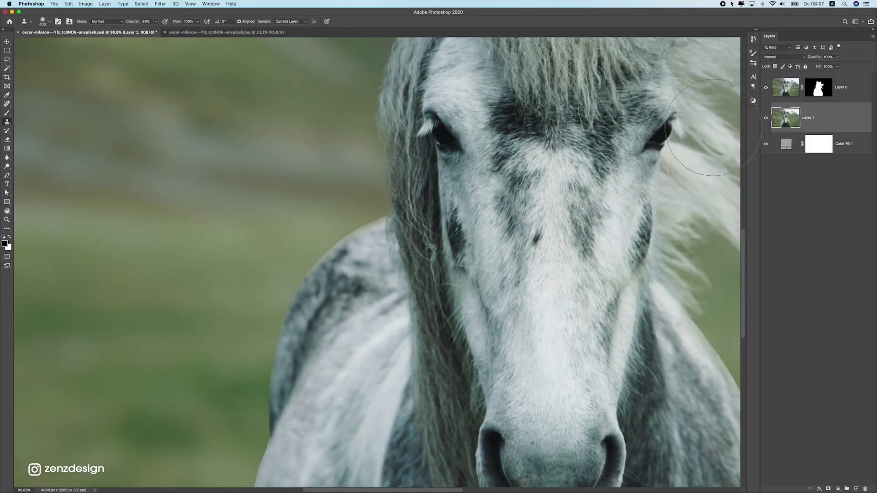
Apply the layer mask of the horse layer permanently.
left_click(839, 93)
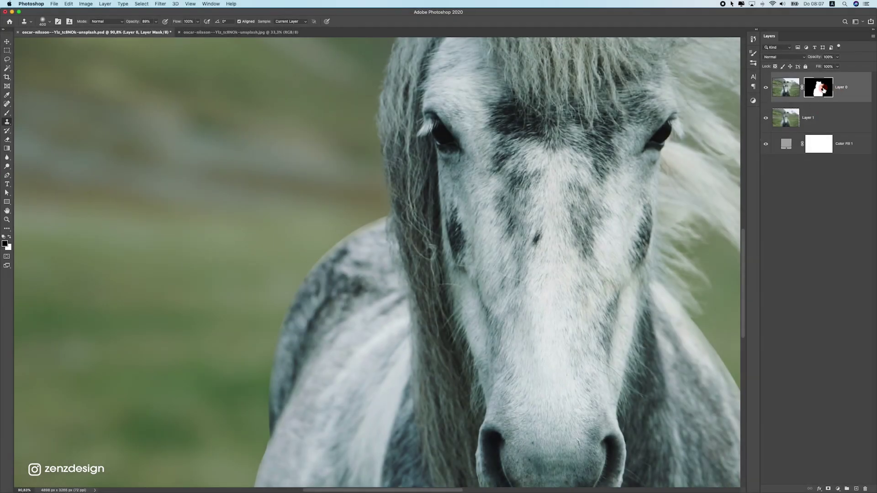
right_click(819, 90)
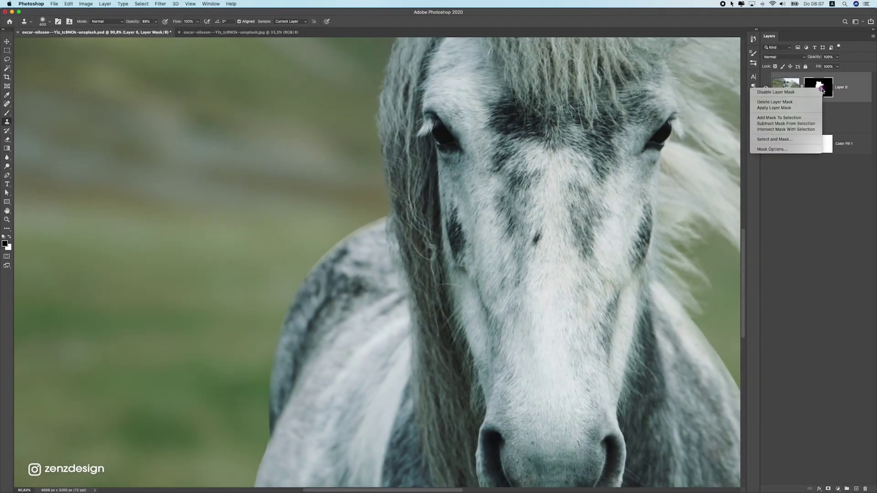
left_click(795, 107)
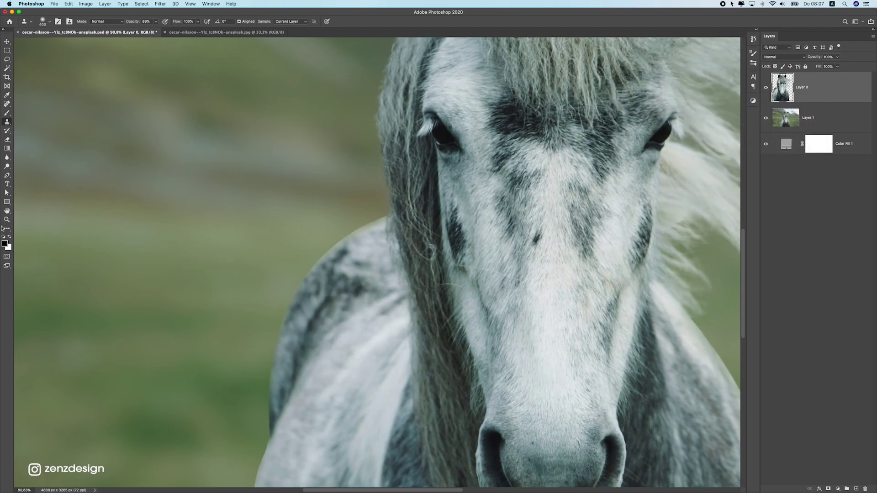
Soften the horse cutout's hard edges along its body and head with the Blur tool at 77% strength.
left_click(6, 157)
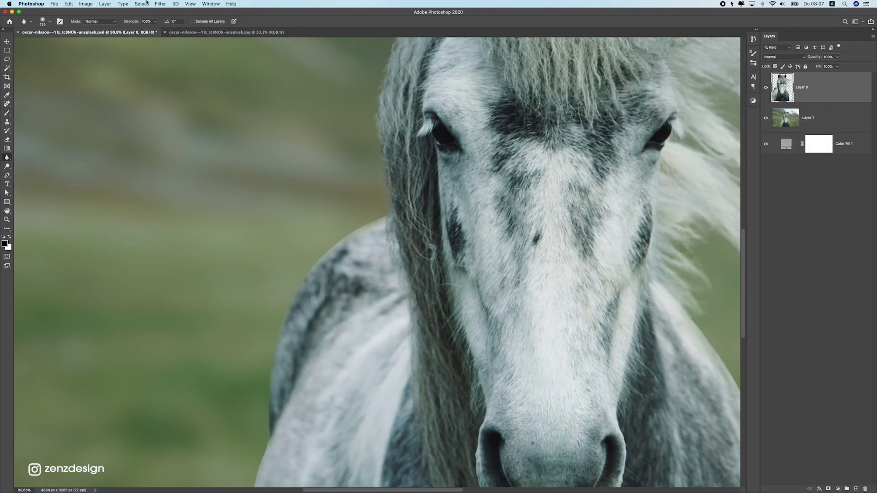
left_click(155, 21)
mouse_move(314, 278)
left_mouse_down()
mouse_move(371, 217)
mouse_move(289, 297)
mouse_move(279, 325)
left_mouse_up()
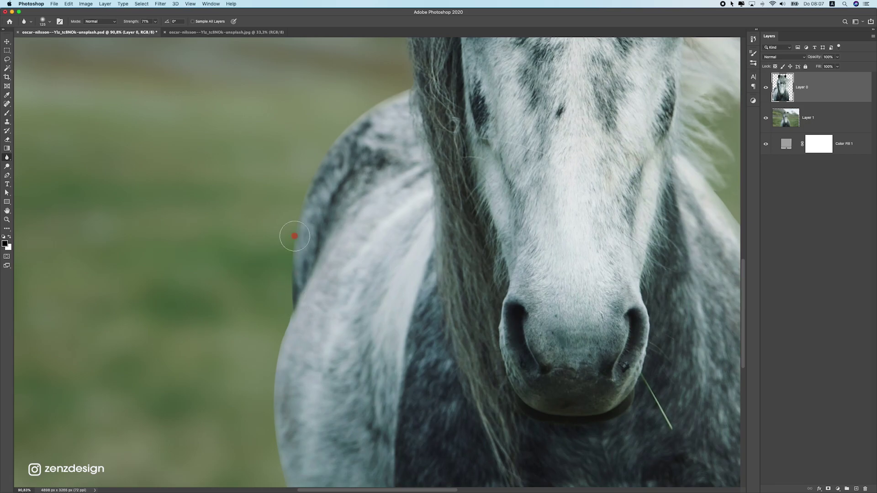
left_click_drag(284, 313, 281, 215)
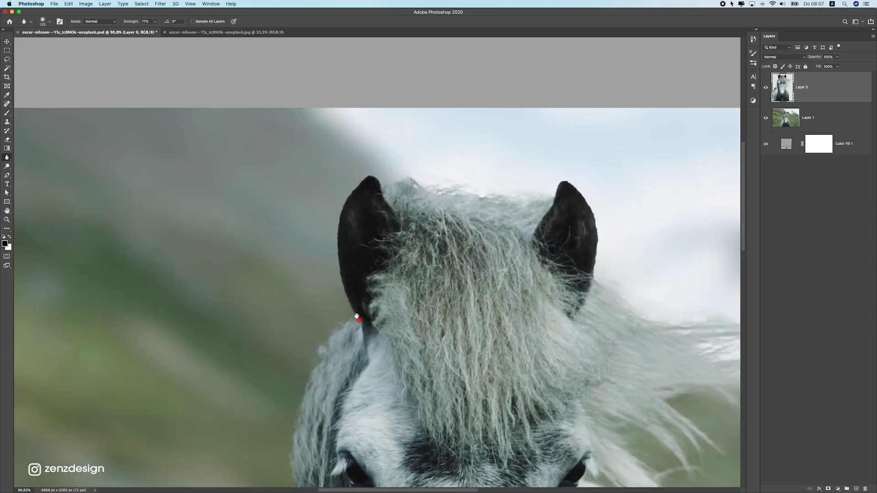
left_click_drag(550, 314, 323, 284)
scroll(323, 284, "up", 1)
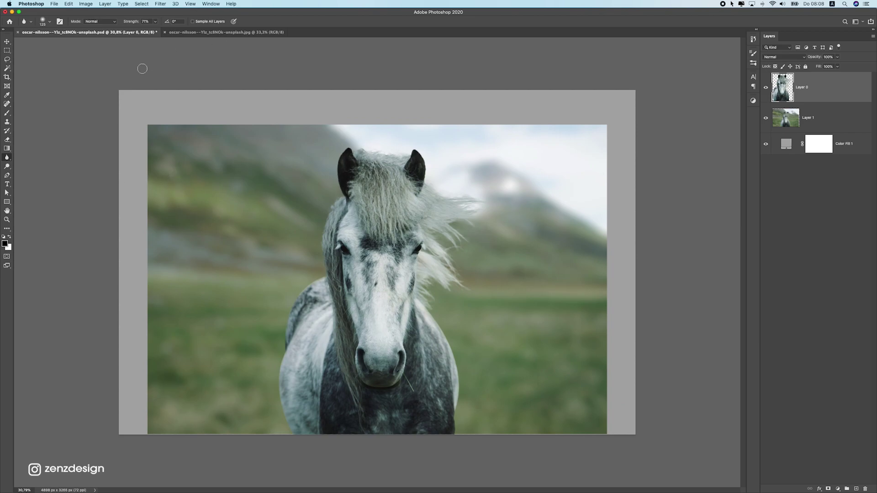
Add an empty layer above the blurred background and set the brush color to the pale green #adb9a3.
left_click(822, 119)
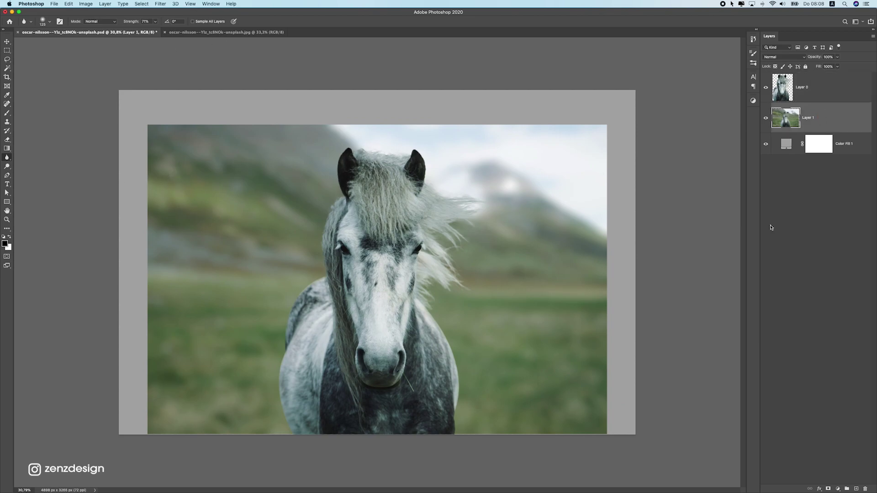
left_click(856, 489)
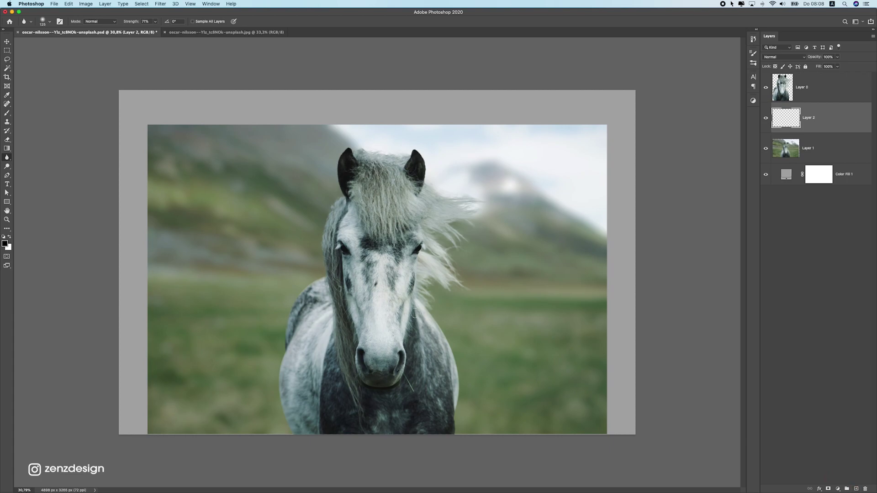
left_click(7, 113)
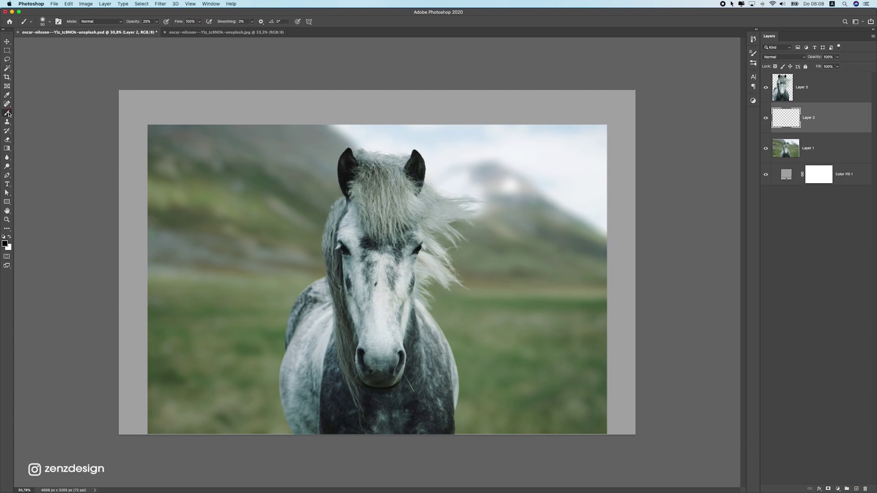
left_click(4, 244)
left_click_drag(303, 263, 305, 256)
left_click_drag(571, 203, 574, 200)
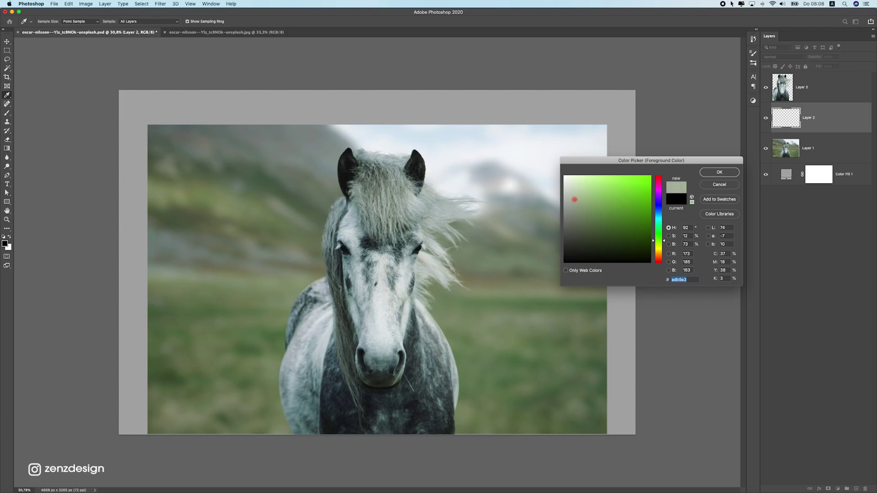
left_click(702, 173)
Enlarge the soft round brush and set it to 21% opacity and 0% hardness.
key("bracketright")
key("bracketright")
key("bracketright")
key("bracketright")
key("bracketright")
key("bracketright")
key("bracketright")
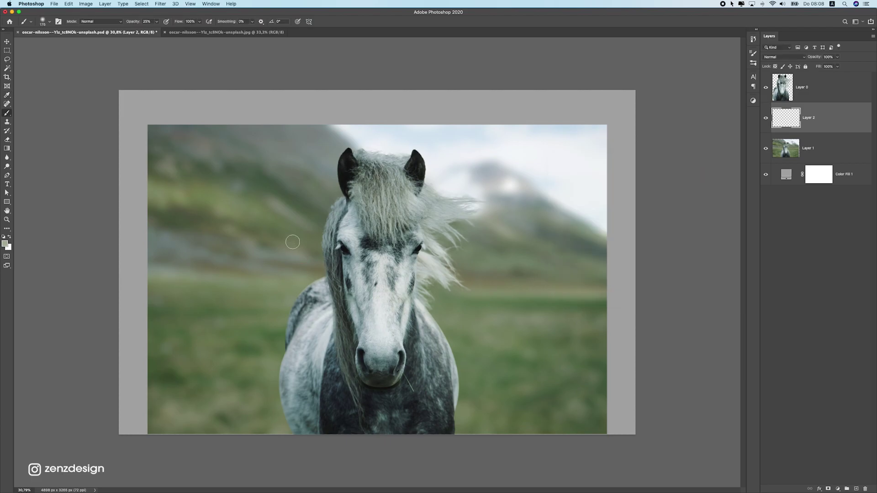
left_click(155, 22)
left_click(43, 21)
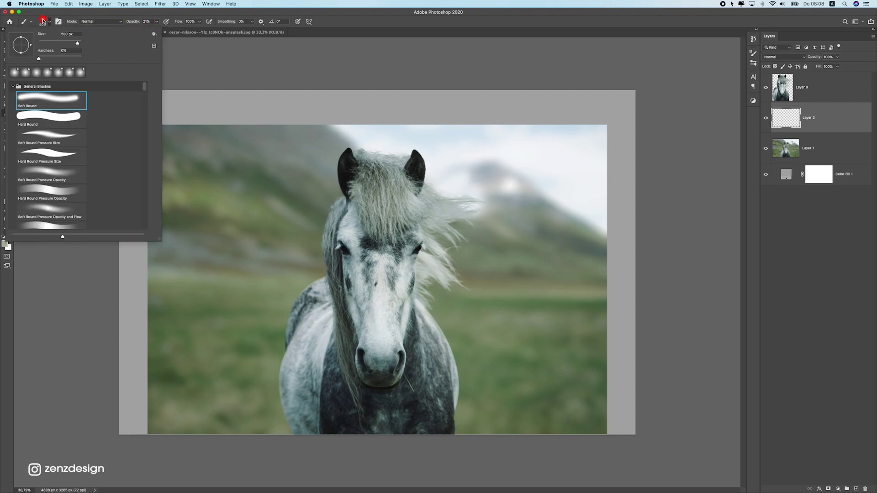
left_click_drag(82, 59, 26, 61)
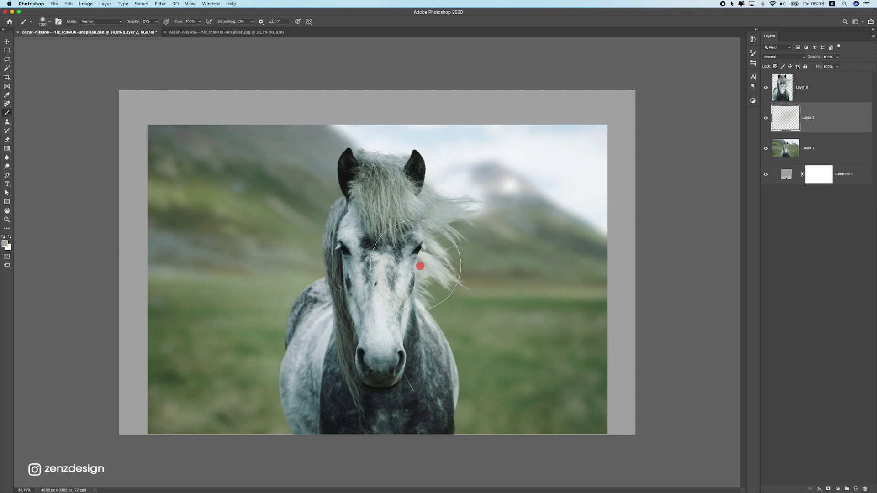
Paint pale green haze around both sides of the horse on Layer 2, enlarging the brush to about 1800 px.
left_click_drag(421, 265, 462, 381)
left_click(463, 381)
key("]")
key("]")
key("]")
key("]")
left_click(332, 225)
left_click(242, 240)
left_click(240, 320)
left_click(294, 235)
left_click(272, 370)
left_click(507, 395)
left_click(443, 323)
left_click(454, 201)
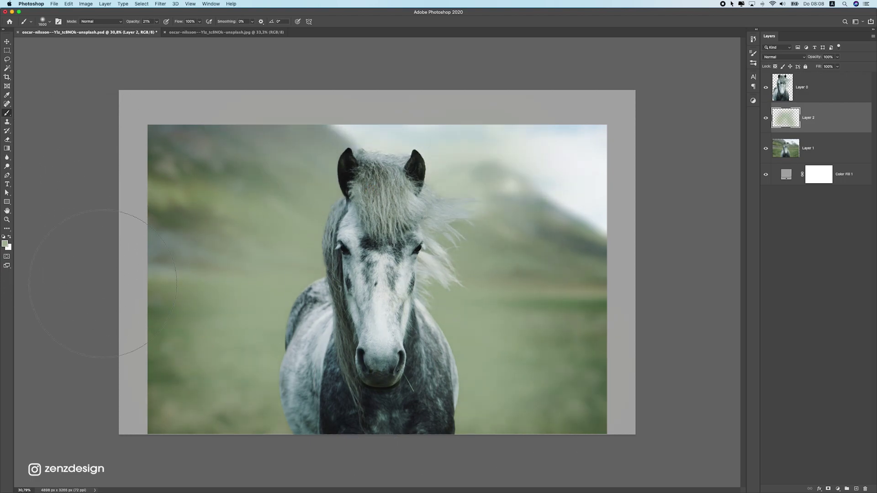
key("bracketright")
key("bracketright")
key("bracketright")
Erase part of the haze over the lower grass with an enlarged eraser at reduced opacity.
left_click(7, 139)
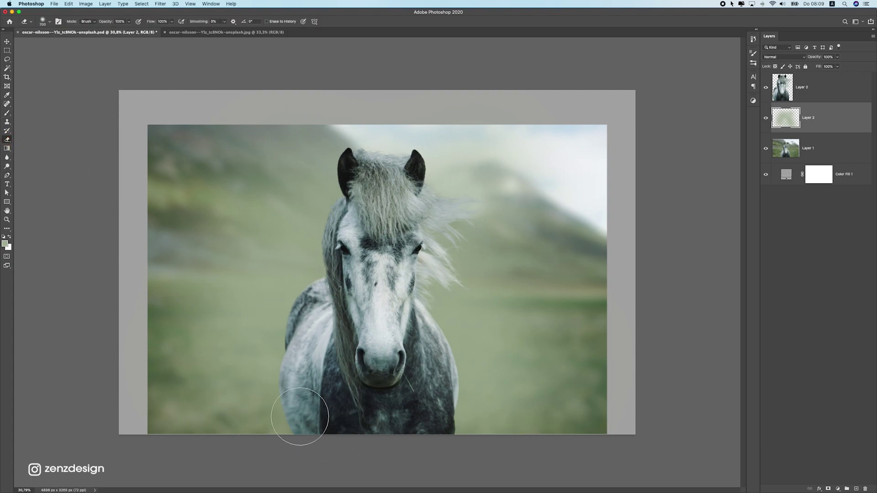
key("bracketright")
key("bracketright")
key("bracketright")
key("bracketright")
key("bracketright")
left_click_drag(129, 21, 112, 31)
mouse_move(201, 397)
left_mouse_down()
mouse_move(583, 434)
mouse_move(237, 364)
left_mouse_up()
Set the brush color to the green #8c997a and paint more haze around the horse on Layer 2.
left_click(7, 113)
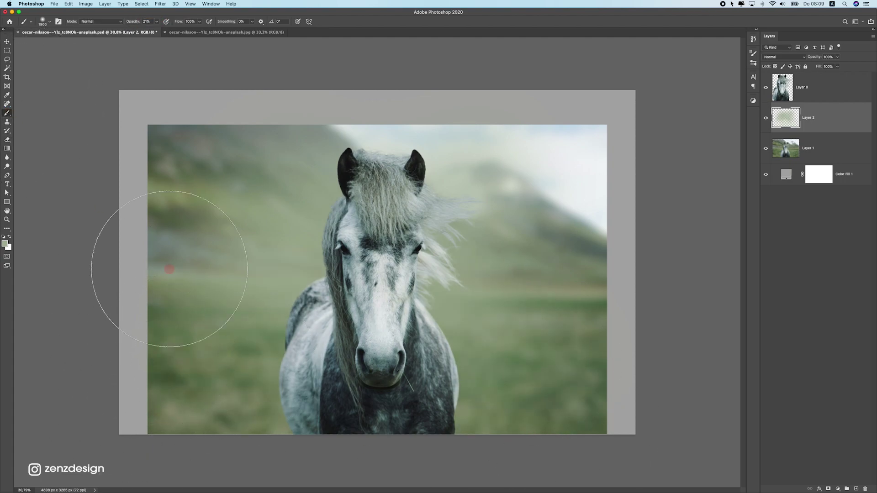
left_click(5, 244)
left_click(258, 371)
left_click(275, 357)
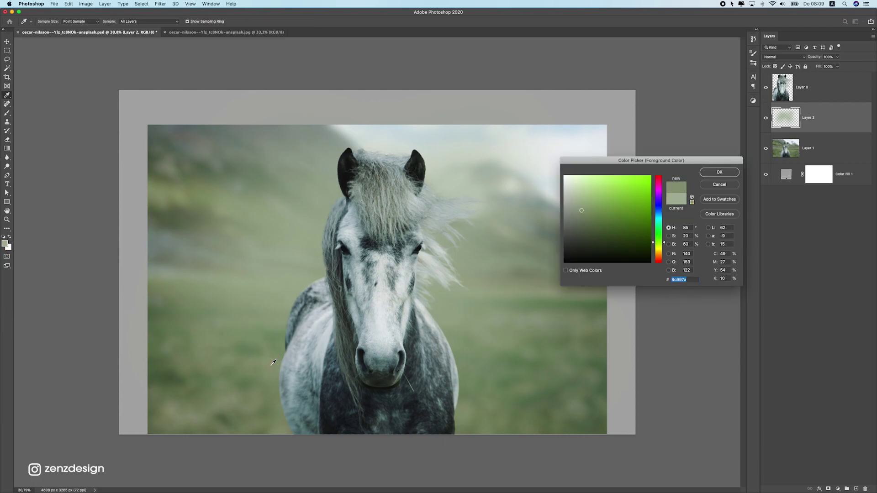
key("Return")
left_click_drag(183, 379, 444, 194)
Pick a light grey brush color, undo the last haze stroke and lower Layer 2's opacity to 41%.
key("Return")
left_click(327, 160)
key("super+z")
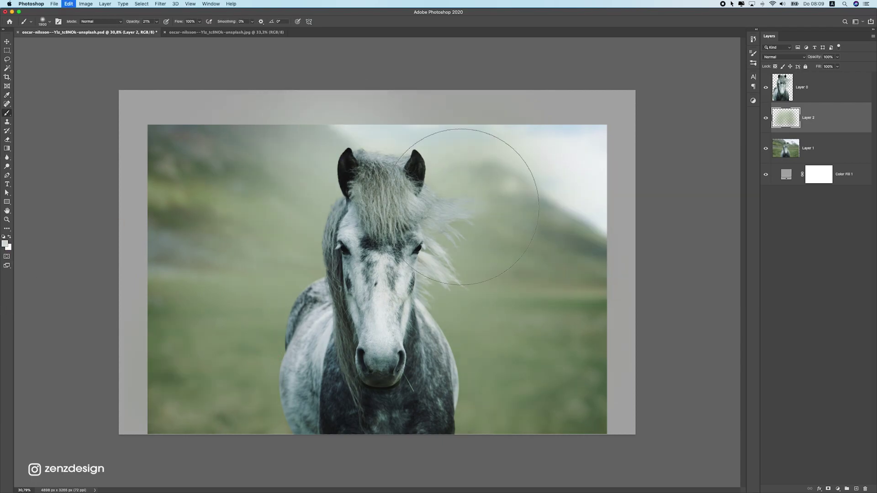
scroll(461, 207, "up", 2)
scroll(356, 335, "down", 1)
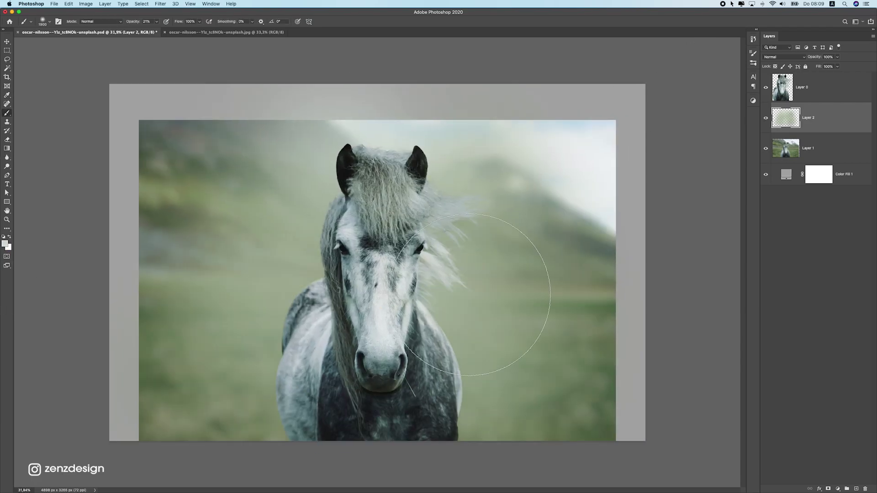
left_click_drag(837, 57, 818, 66)
scroll(477, 231, "down", 1)
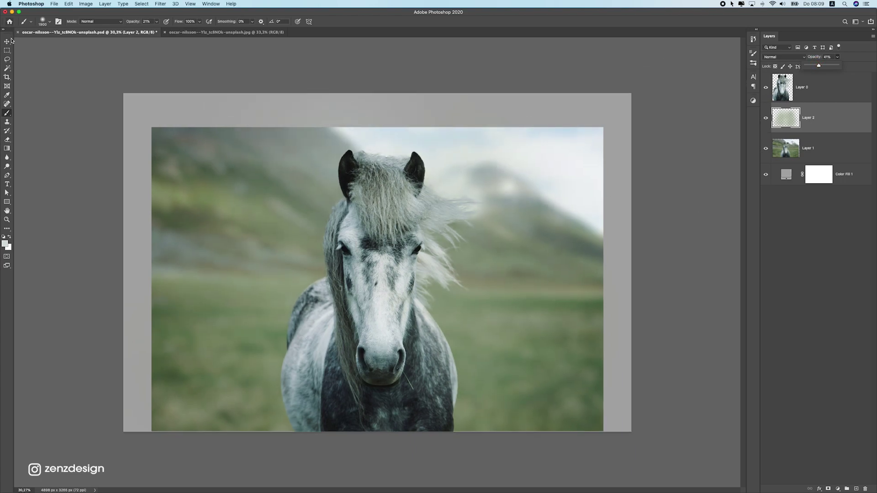
Crop the canvas to a 4:5 portrait format framed around the horse.
left_click(7, 76)
left_click_drag(363, 90, 382, 109)
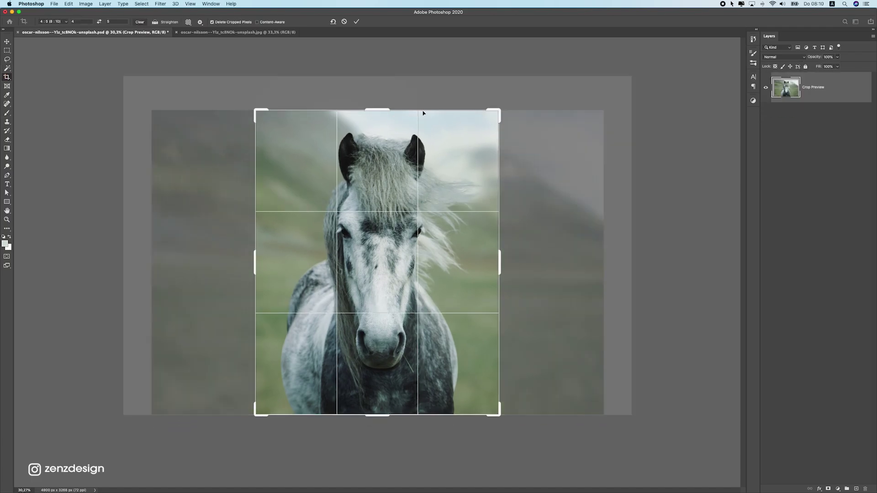
key("Return")
scroll(305, 353, "up", 1)
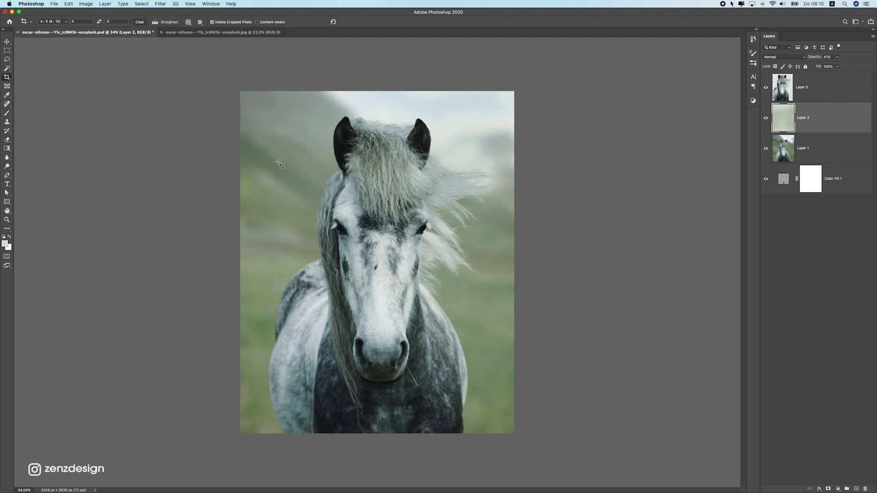
Add an empty layer above the horse layer and set the brush color to the grass green #889172.
left_click(835, 91)
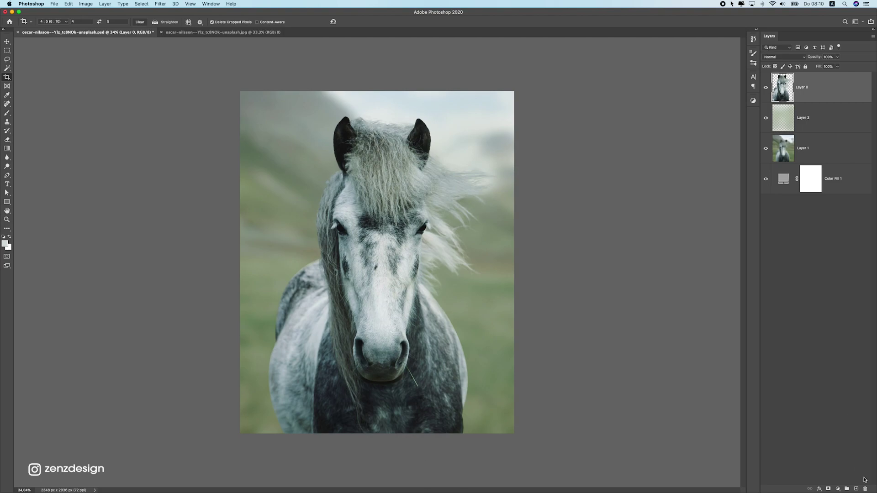
left_click(857, 489)
left_click(7, 112)
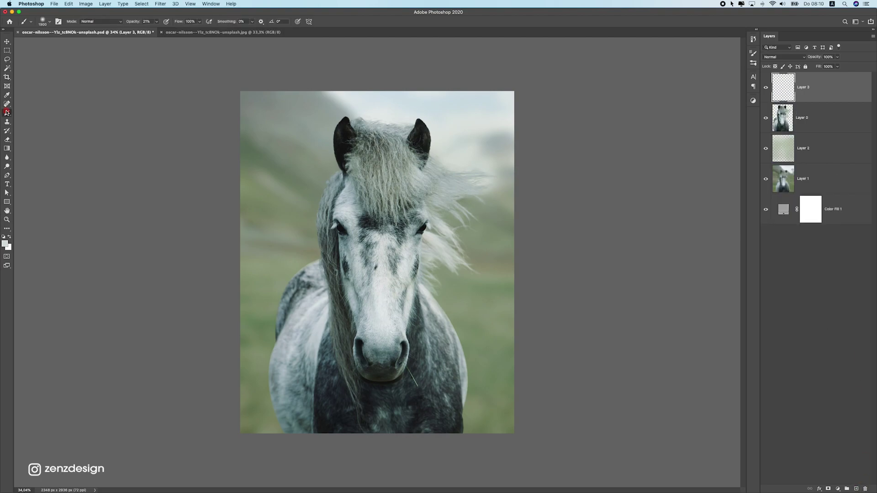
left_click(4, 245)
left_click(270, 431)
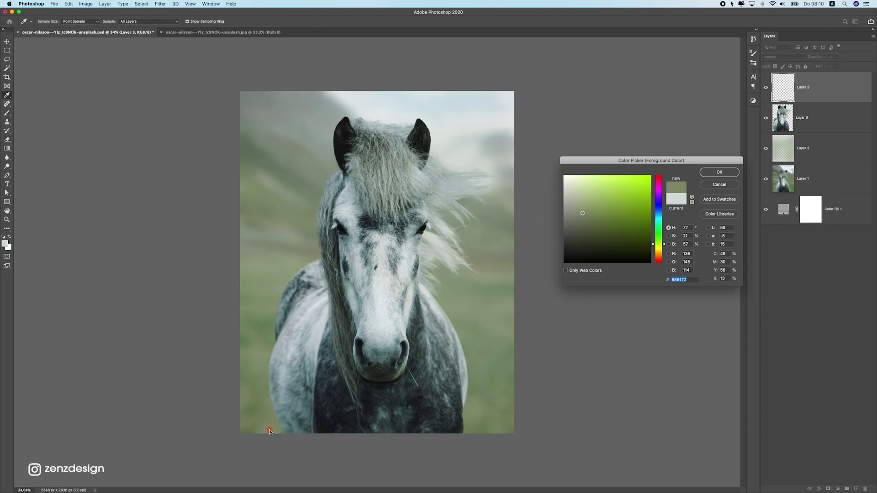
left_click(719, 171)
Shrink the brush, set its opacity to 42% and paint green haze across the lower edge of the image.
left_click(157, 22)
key("bracketleft")
key("bracketleft")
key("bracketleft")
mouse_move(229, 413)
left_mouse_down()
mouse_move(561, 429)
mouse_move(32, 393)
mouse_move(475, 470)
mouse_move(714, 426)
mouse_move(519, 446)
mouse_move(749, 374)
left_mouse_up()
scroll(585, 433, "down", 3)
scroll(527, 407, "up", 3)
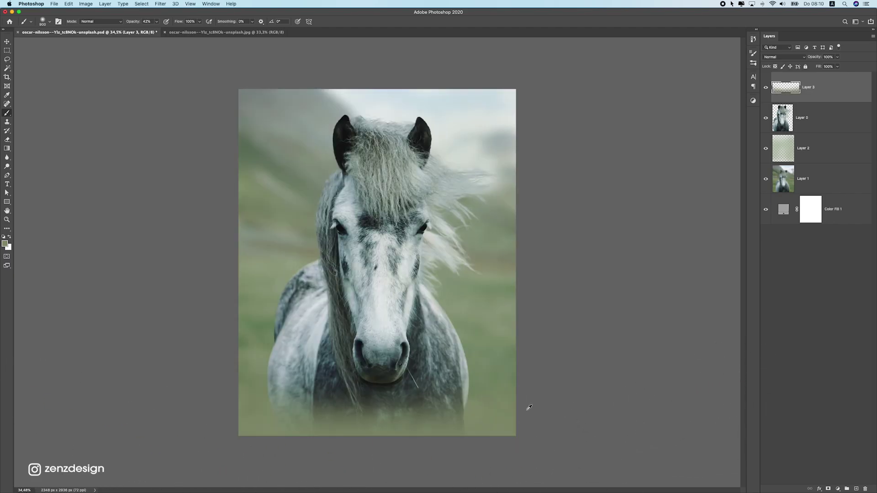
Undo the haze strokes and repaint green haze over the lower corners and the bottom of the horse's body.
key("super+z")
key("super+z")
mouse_move(242, 352)
left_mouse_down()
mouse_move(323, 457)
mouse_move(402, 484)
left_mouse_up()
key("super+z")
mouse_move(197, 363)
left_mouse_down()
mouse_move(299, 429)
mouse_move(349, 484)
left_mouse_up()
mouse_move(434, 491)
left_mouse_down()
mouse_move(411, 460)
mouse_move(434, 473)
mouse_move(329, 411)
left_mouse_up()
Darken the green brush color and paint extra haze along the bottom edge on a new layer.
left_click(6, 243)
left_click_drag(592, 223, 583, 224)
key("Return")
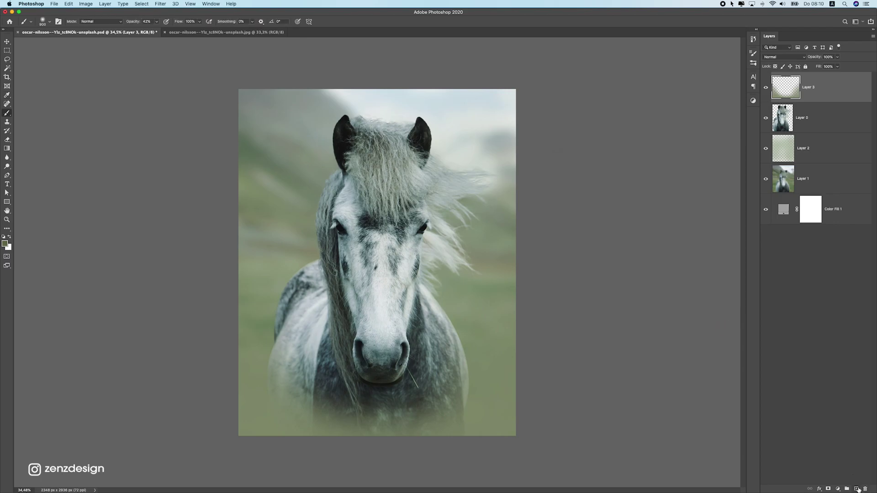
left_click(858, 489)
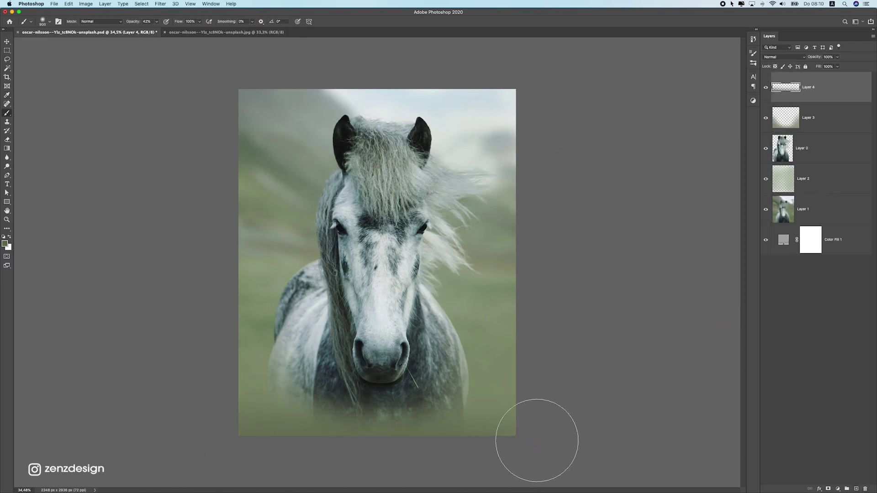
key("super+minus")
mouse_move(254, 456)
left_mouse_down()
mouse_move(159, 453)
mouse_move(436, 477)
mouse_move(378, 451)
mouse_move(641, 396)
left_mouse_up()
mouse_move(503, 446)
left_mouse_down()
mouse_move(530, 430)
mouse_move(498, 420)
left_mouse_up()
scroll(379, 419, "down", 2)
Select both foreground haze layers together, move them down and stretch them taller with Free Transform.
left_click(9, 41)
left_click(9, 41)
left_click(835, 126, "shift")
left_click_drag(438, 251, 398, 296)
key("super+t")
left_click_drag(379, 232, 370, 126)
left_click_drag(430, 287, 424, 292)
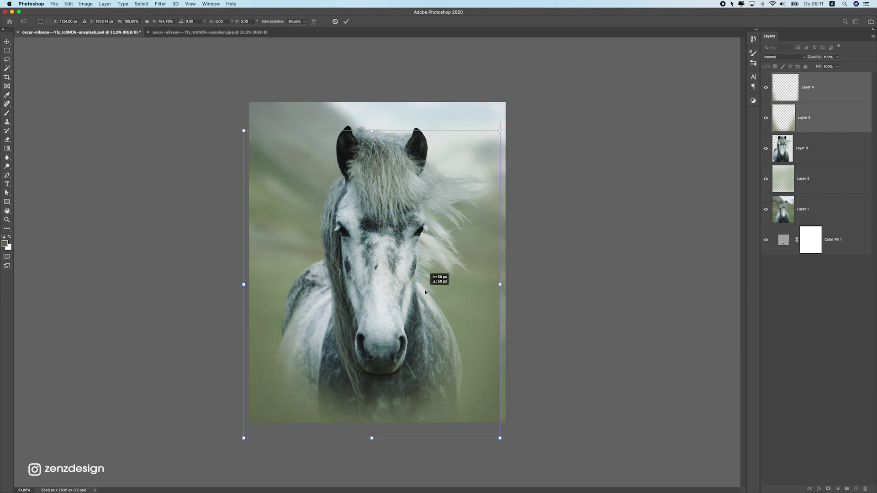
Undo the last shift, widen the haze layers to about 151%, rotate them slightly counterclockwise, apply and reposition them.
key("super+z")
left_click_drag(507, 280, 596, 280)
mouse_move(570, 420)
left_mouse_down()
mouse_move(579, 427)
mouse_move(577, 419)
left_mouse_up()
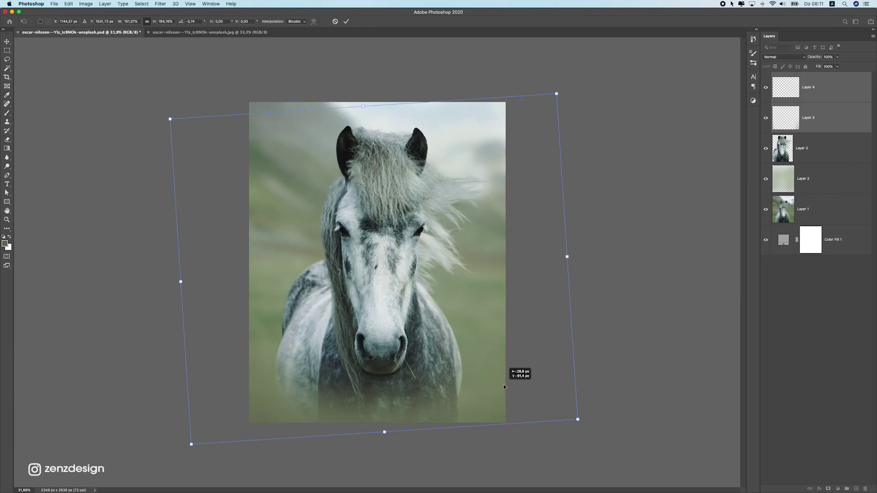
key("Return")
left_click_drag(455, 338, 456, 351)
scroll(447, 316, "down", 5)
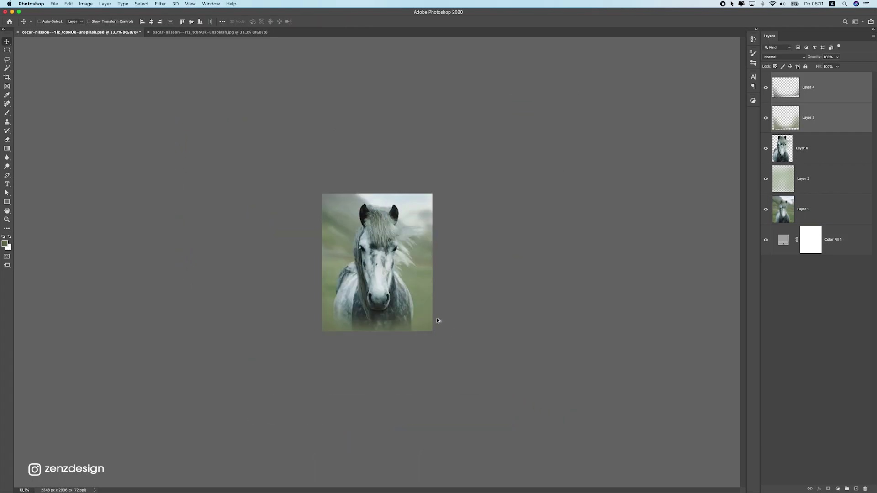
scroll(437, 320, "up", 5)
left_click_drag(417, 313, 434, 313)
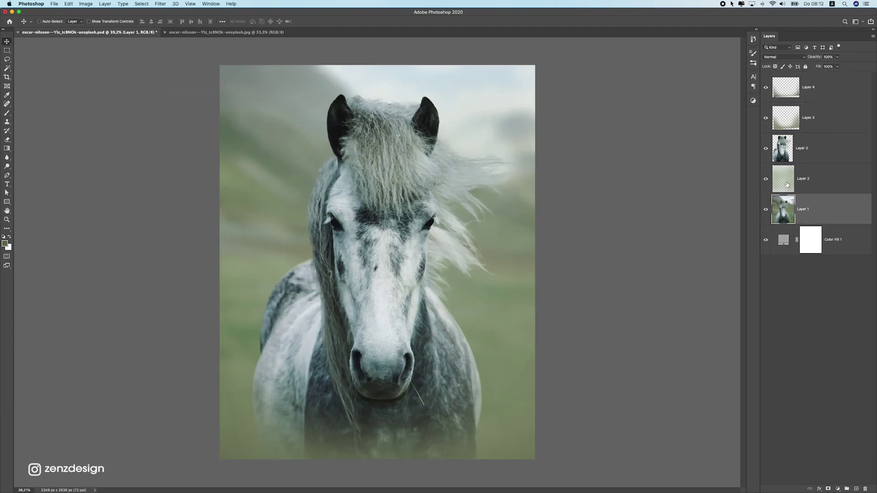
Toggle Layer 3's visibility to compare the foreground haze, and lower Layer 2's opacity to 17%.
left_click(776, 182)
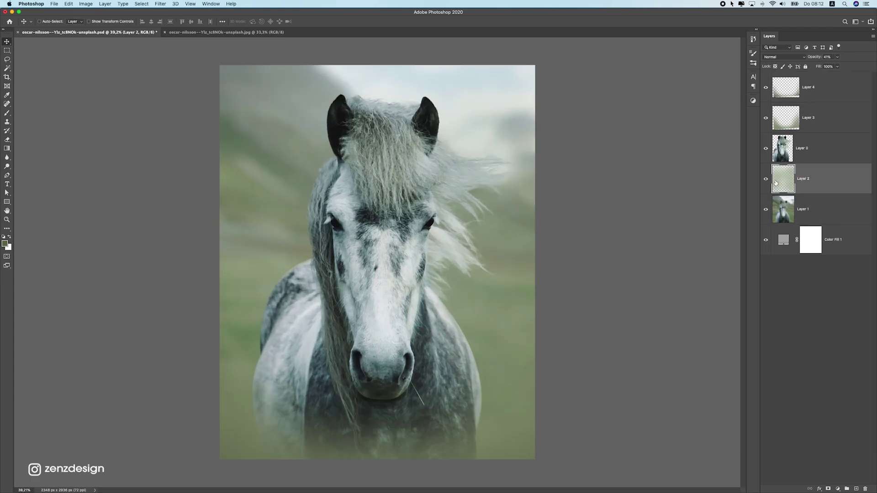
double_click(771, 182)
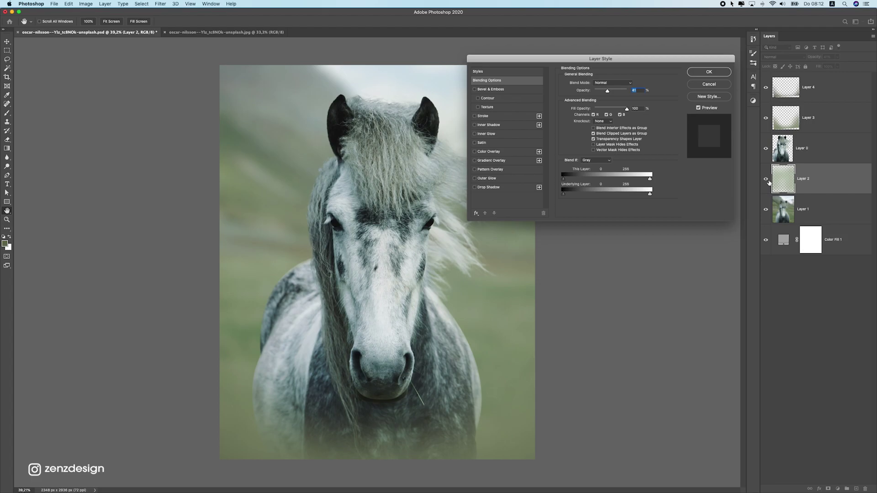
key("Return")
left_click(826, 128)
left_click(766, 119)
left_click(766, 120)
left_click_drag(449, 310, 449, 325)
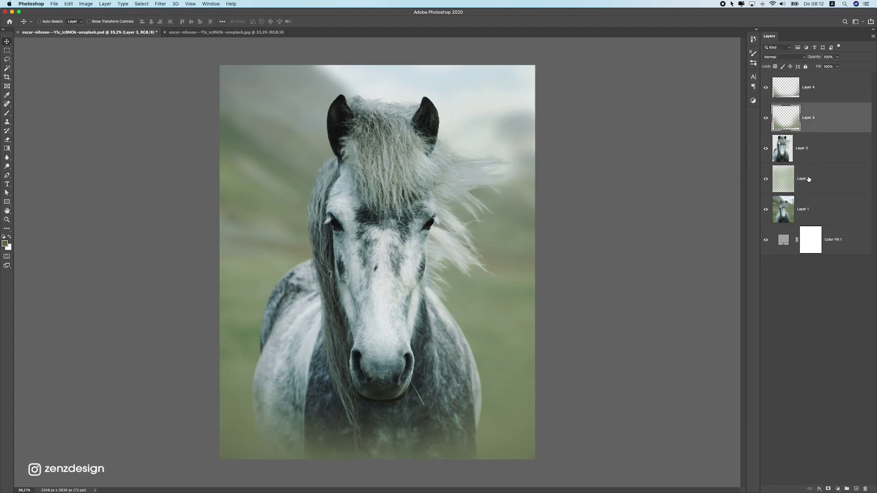
left_click(817, 179)
mouse_move(837, 56)
left_mouse_down()
mouse_move(824, 63)
mouse_move(839, 67)
mouse_move(823, 67)
mouse_move(832, 69)
left_mouse_up()
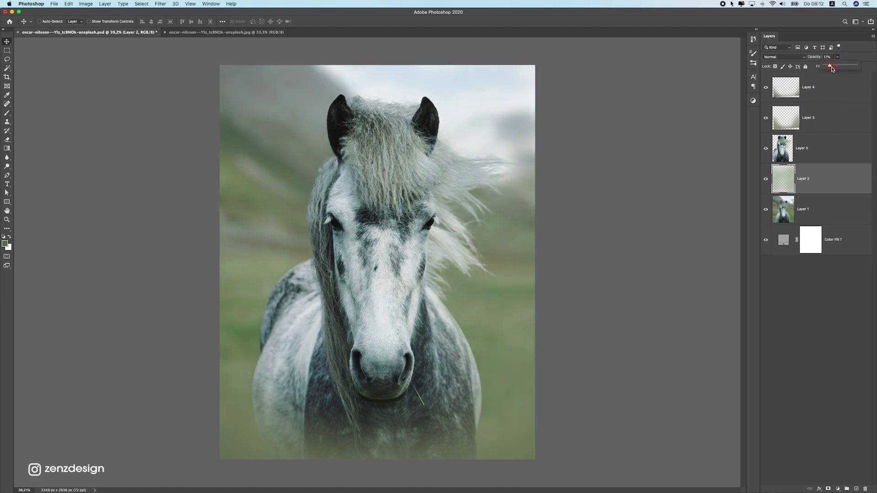
Apply another Lens Blur to the background Layer 1 with a triangle iris, radius 100 and blade curvature 100.
left_click(783, 200)
left_click(160, 4)
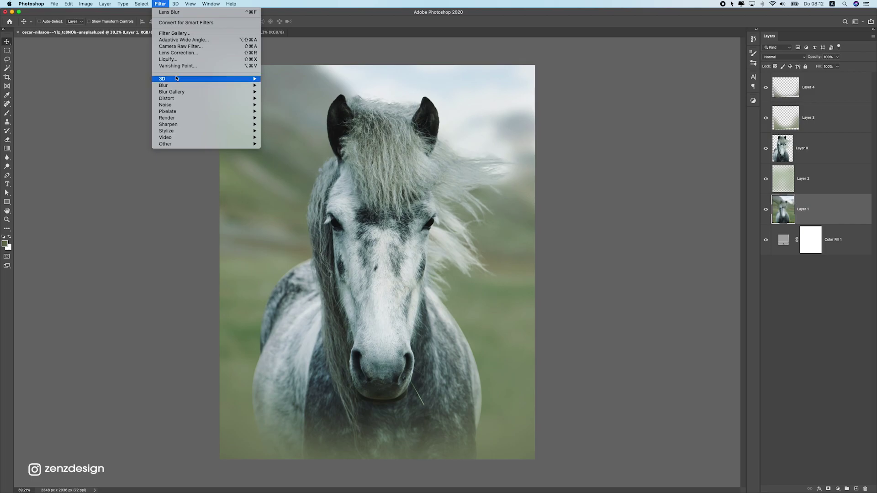
mouse_move(178, 86)
left_click(296, 119)
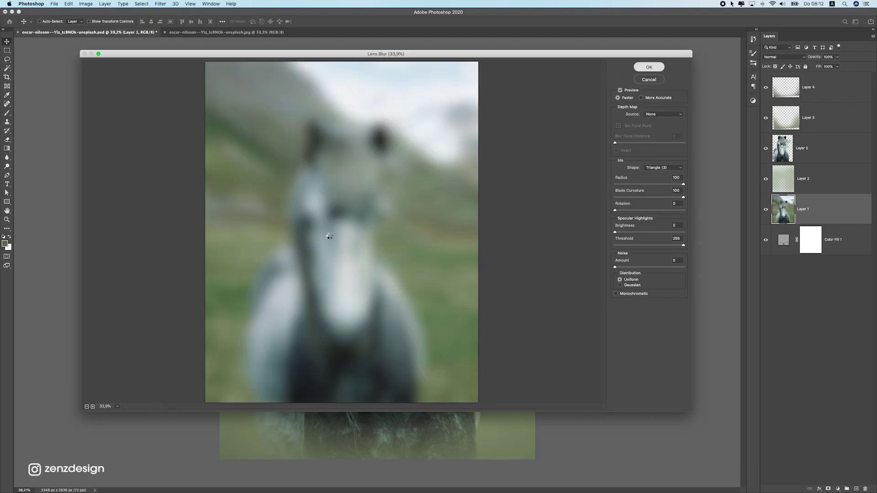
scroll(328, 276, "down", 5)
scroll(357, 266, "up", 5)
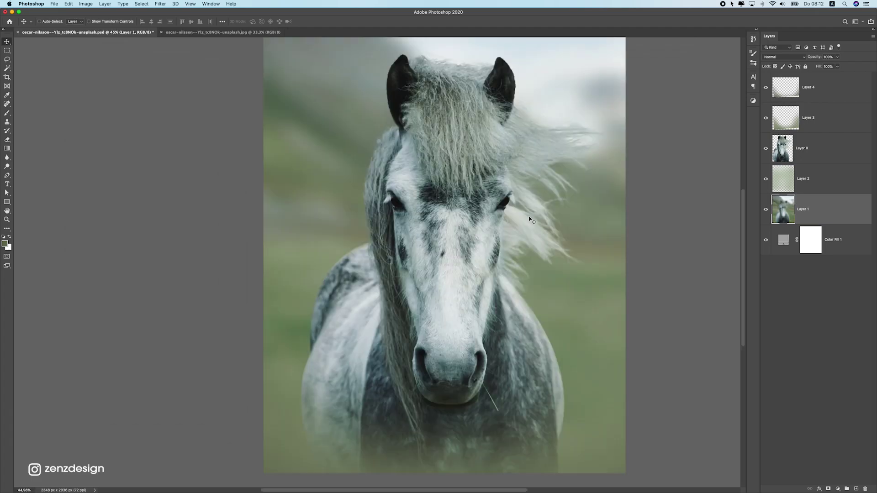
scroll(530, 220, "right", 5)
scroll(529, 220, "up", 1)
right_click(568, 196)
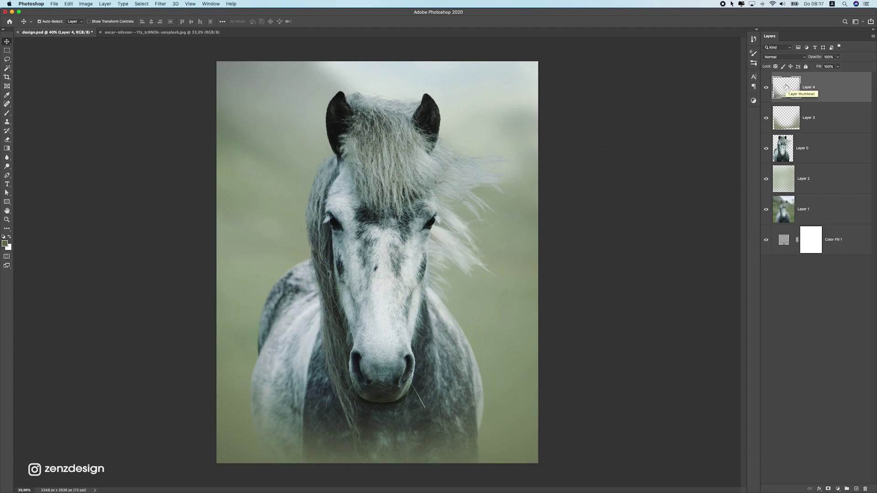
Stamp all visible layers into a new top layer and convert it to a smart object.
key("super+alt+shift+e")
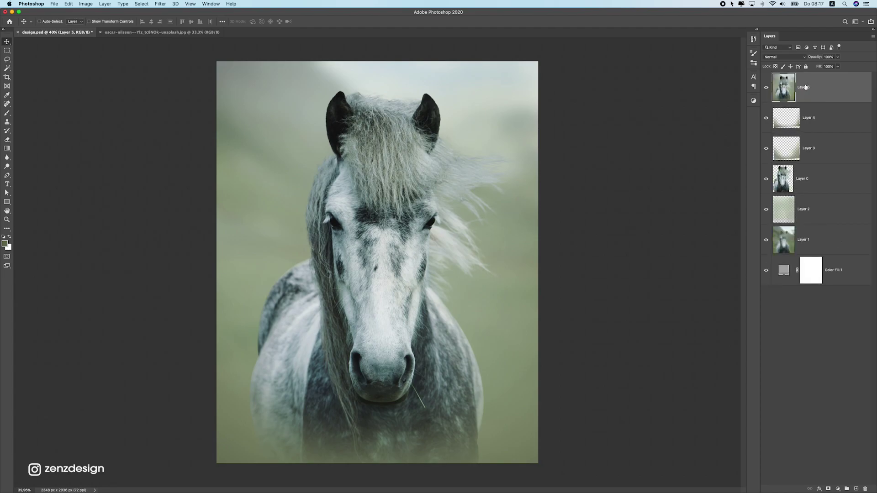
right_click(804, 87)
left_click(771, 177)
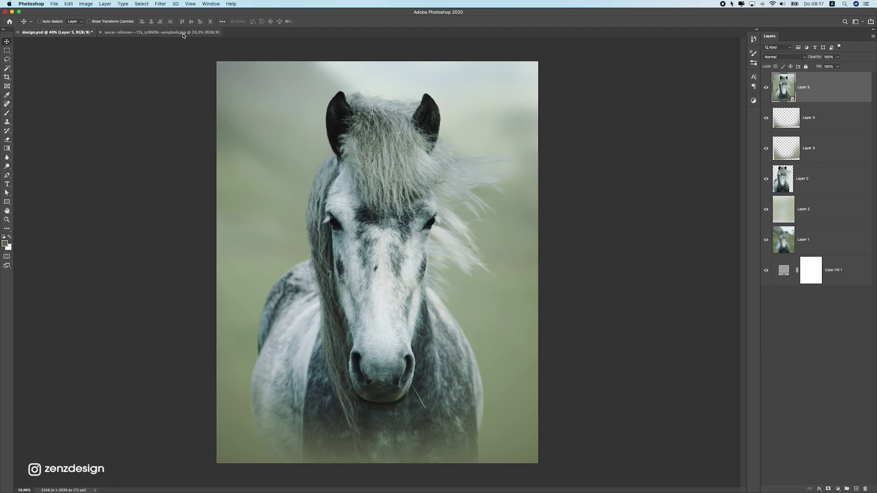
Apply the Camera Raw Filter to the merged layer with reduced texture, increased clarity and sharpening at 64.
left_click(157, 3)
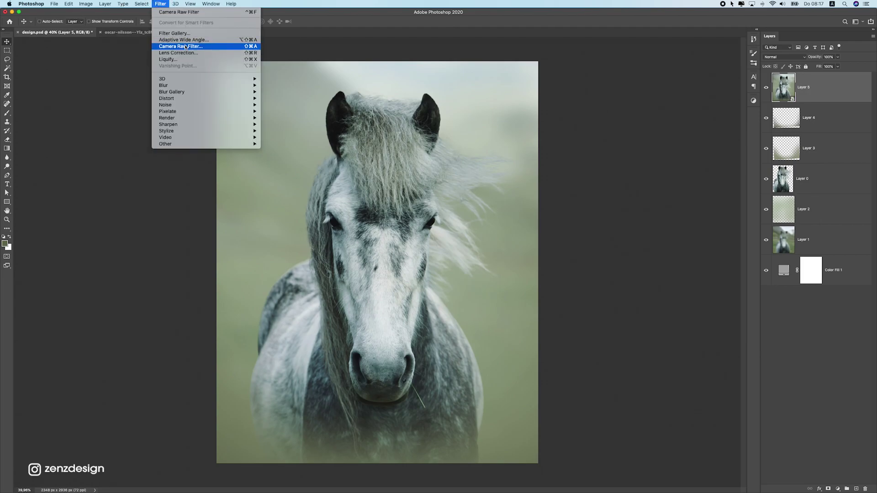
left_click(185, 46)
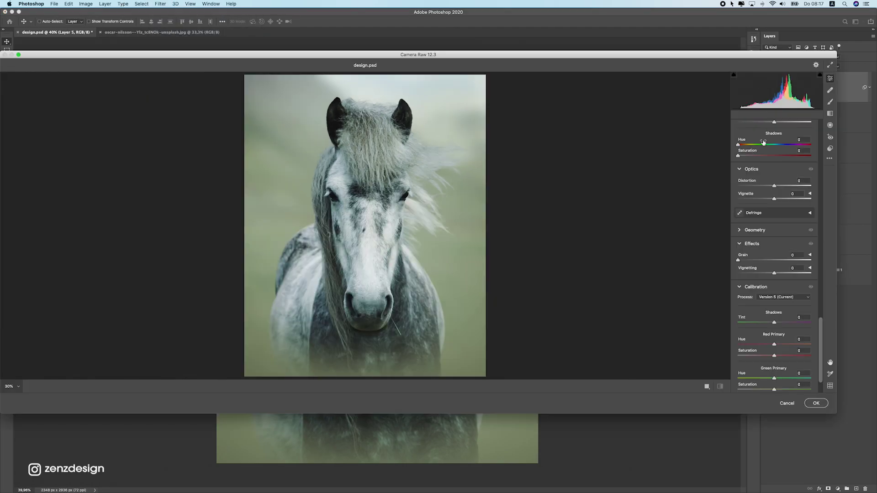
left_click_drag(821, 355, 803, 178)
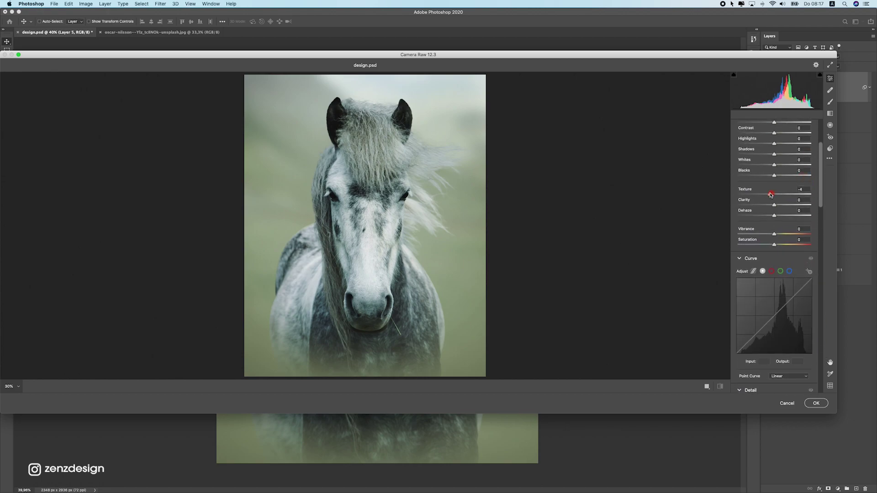
left_click_drag(761, 193, 780, 208)
left_click_drag(764, 195, 761, 195)
left_click_drag(779, 205, 787, 206)
scroll(776, 228, "down", 8)
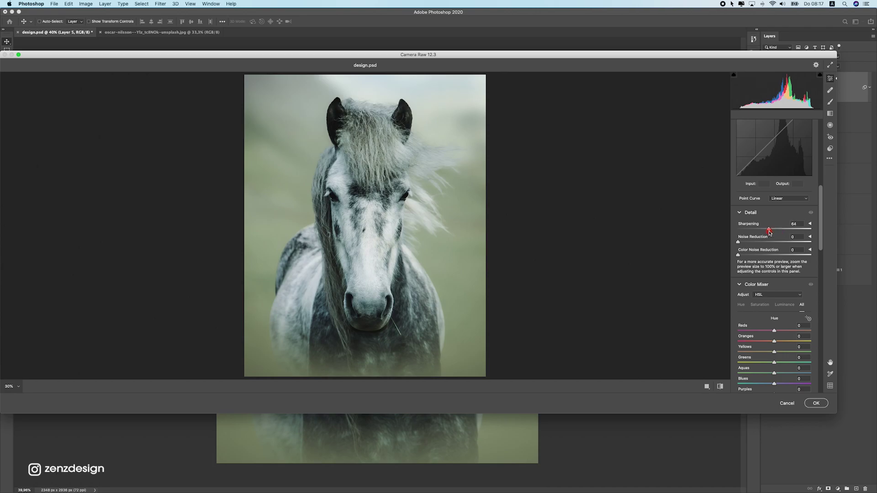
left_click(816, 403)
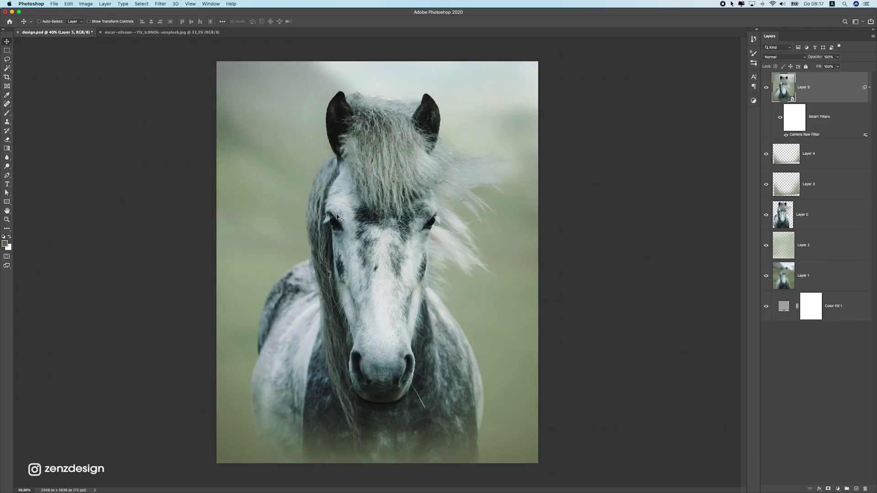
Start an Iris Blur on the merged Layer 5, enlarge its ellipse beyond the canvas edges and set the blur to about 59 px.
key("ctrl+minus")
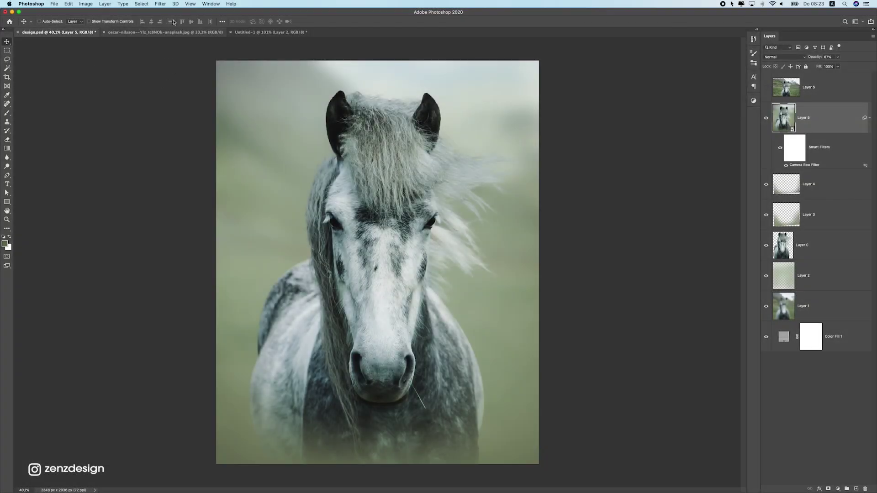
left_click(160, 4)
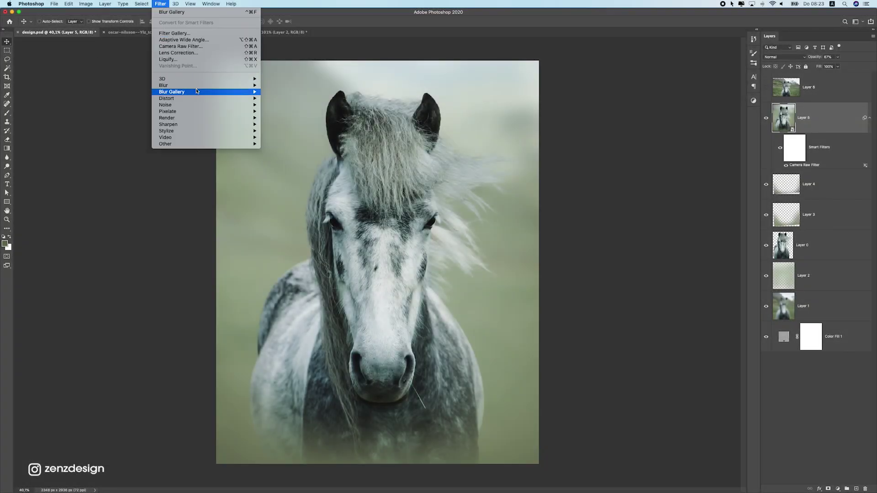
mouse_move(198, 92)
left_click(295, 99)
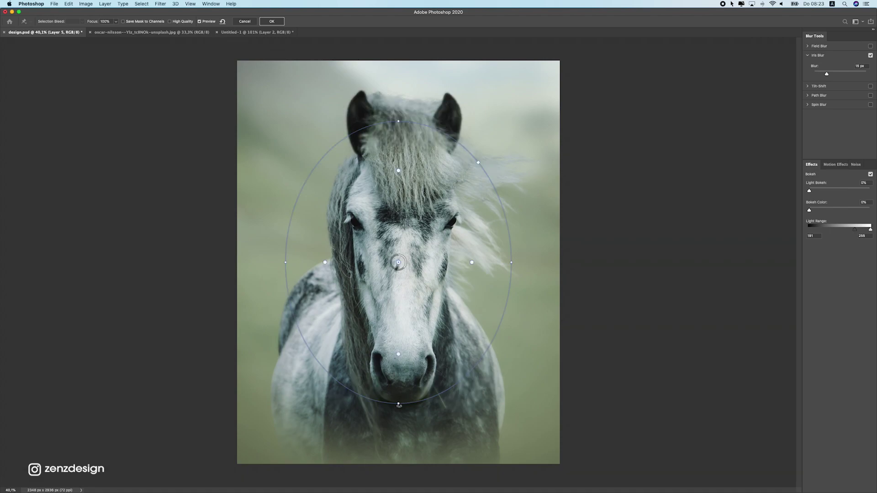
left_click_drag(398, 405, 399, 481)
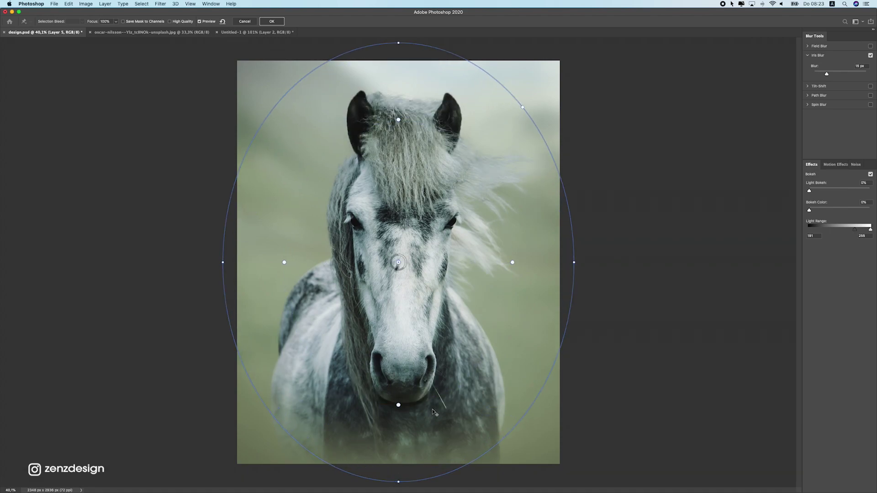
left_click(839, 72)
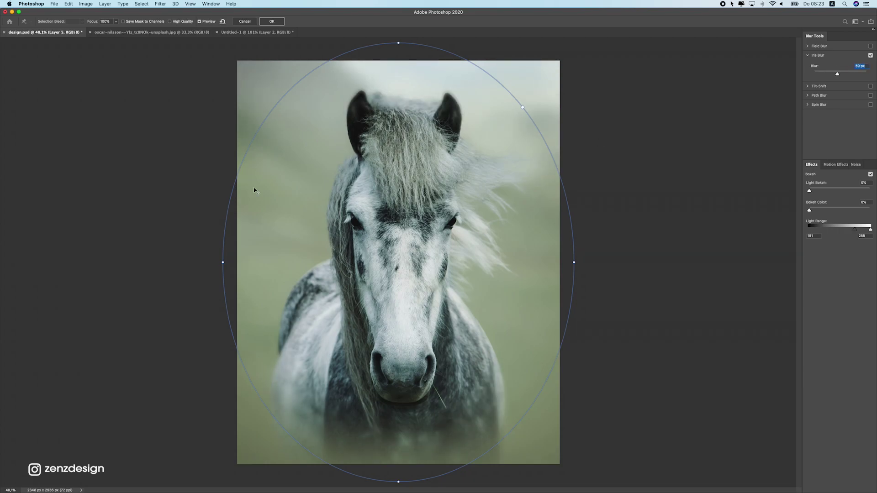
Narrow the blur ellipse to just inside the canvas sides, stretch it past the top and bottom edges, increase the blur and apply it.
left_click_drag(222, 263, 253, 265)
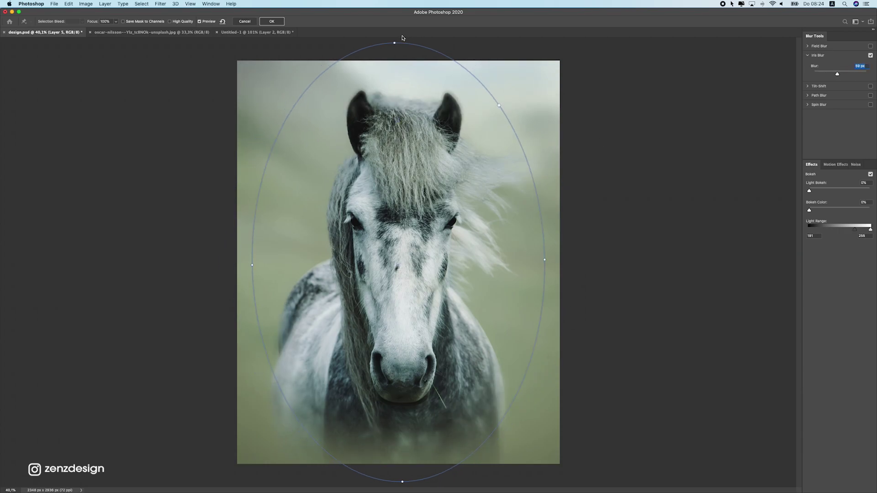
left_click_drag(394, 43, 405, 20)
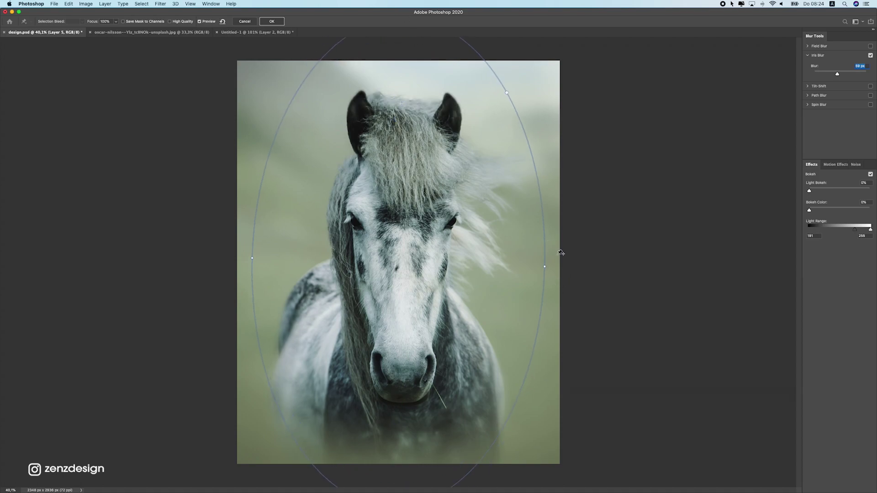
mouse_move(544, 266)
left_mouse_down()
mouse_move(566, 260)
mouse_move(552, 262)
left_mouse_up()
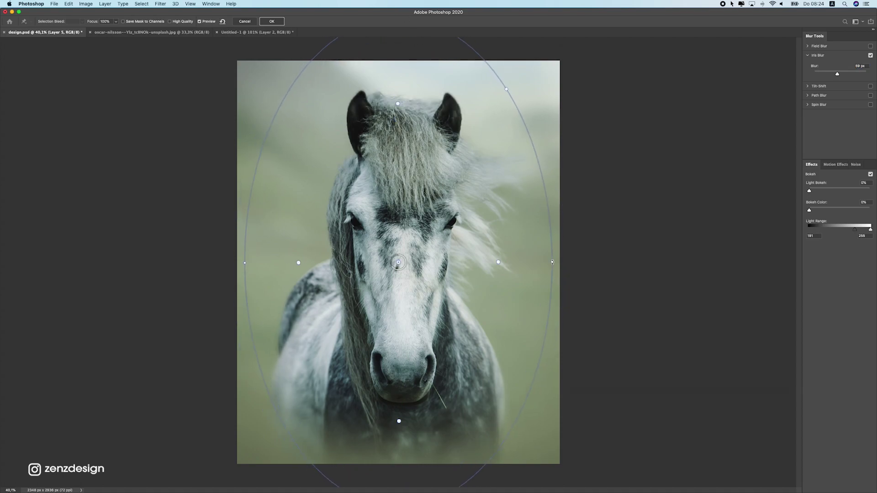
left_click_drag(837, 74, 847, 75)
key("Return")
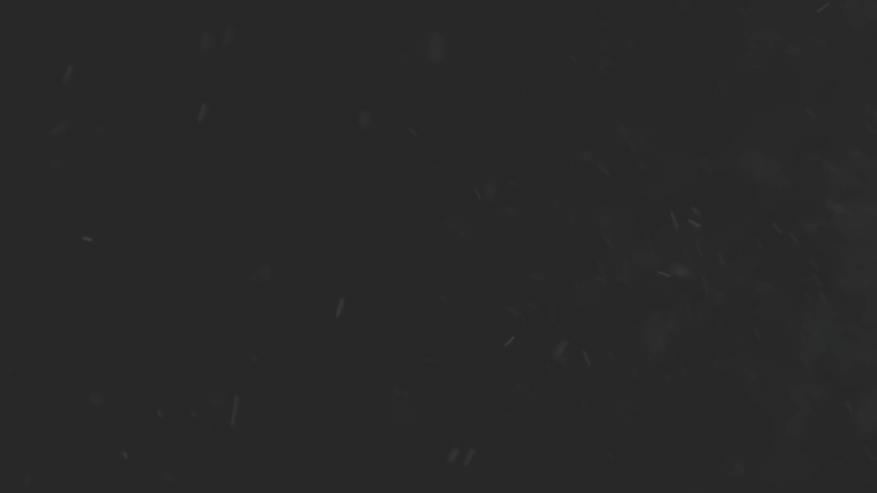